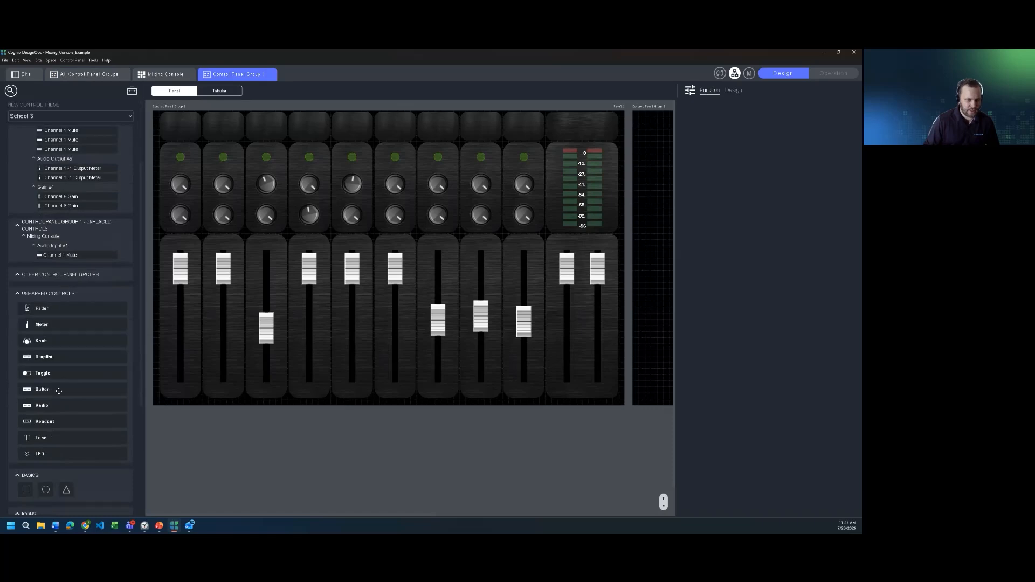
Step: Place a button below the LIVE faders, set its mode to Navigation and its command to Navigate to Next Control Panel
left_click_drag(59, 391, 610, 396)
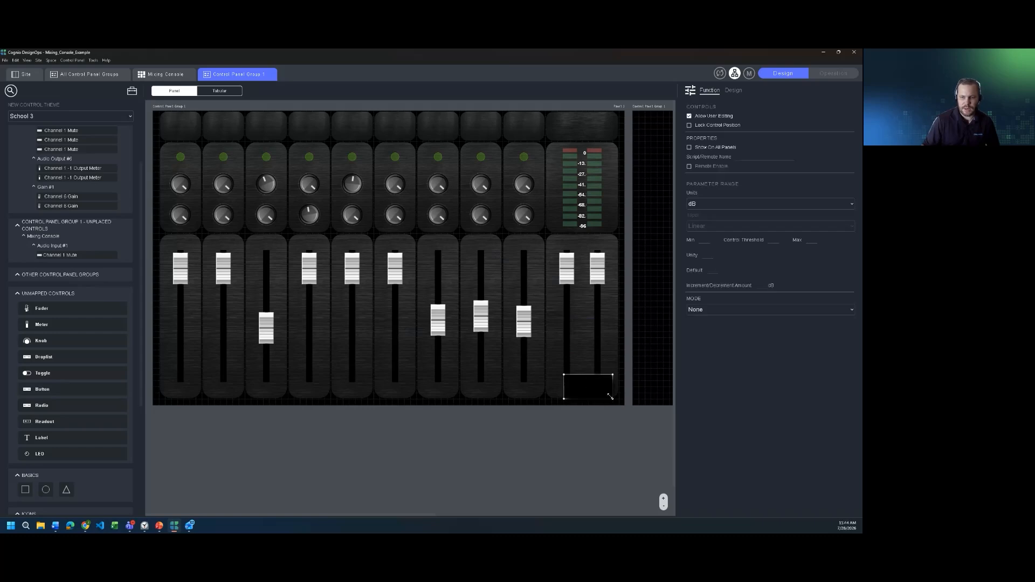
left_click(786, 309)
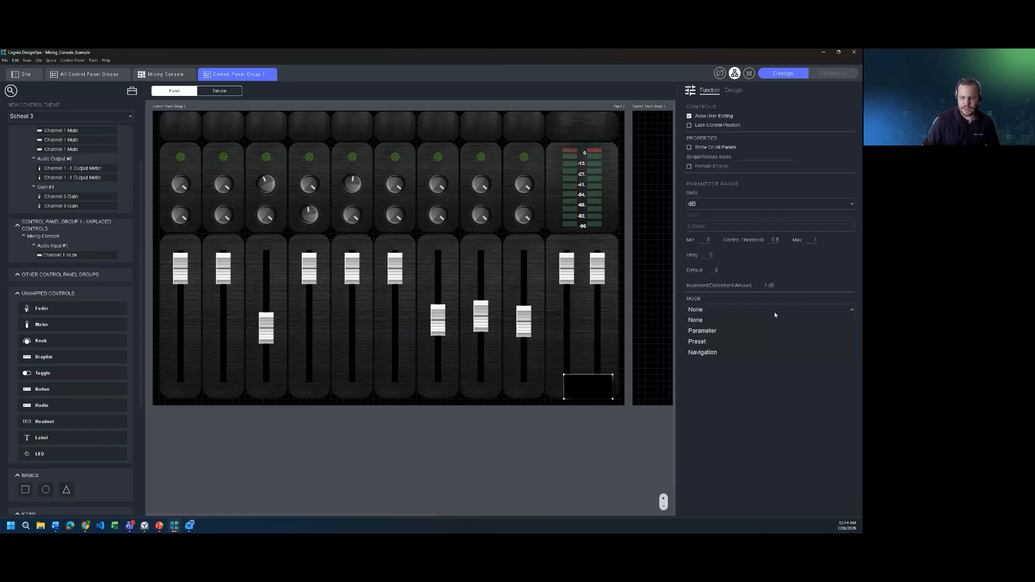
left_click(723, 353)
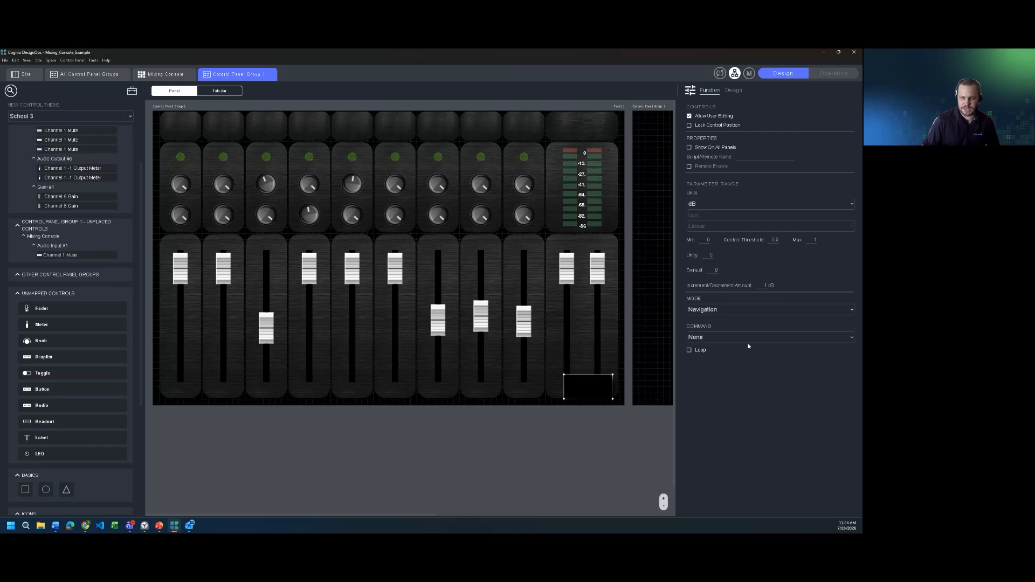
left_click(747, 339)
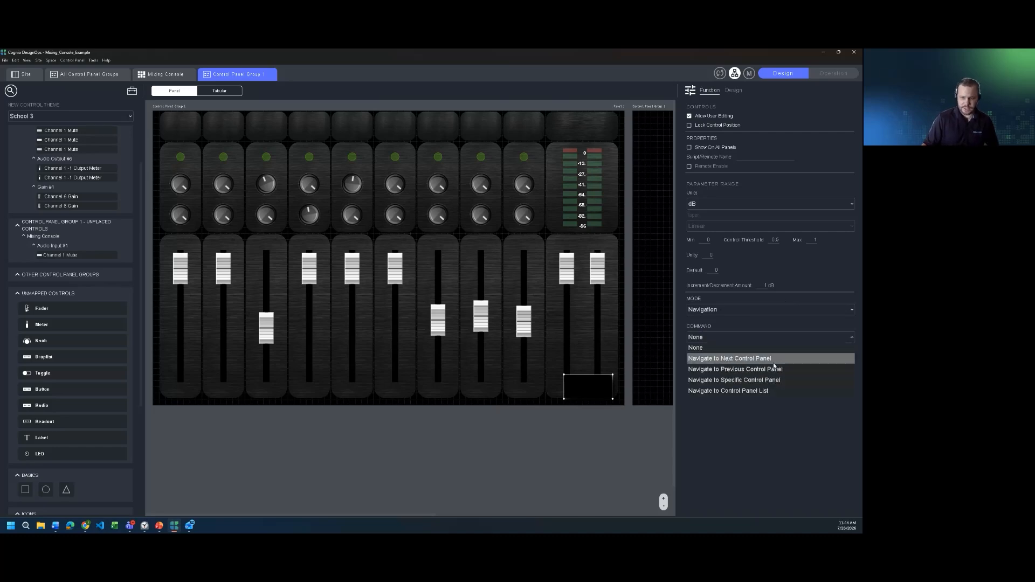
left_click(768, 381)
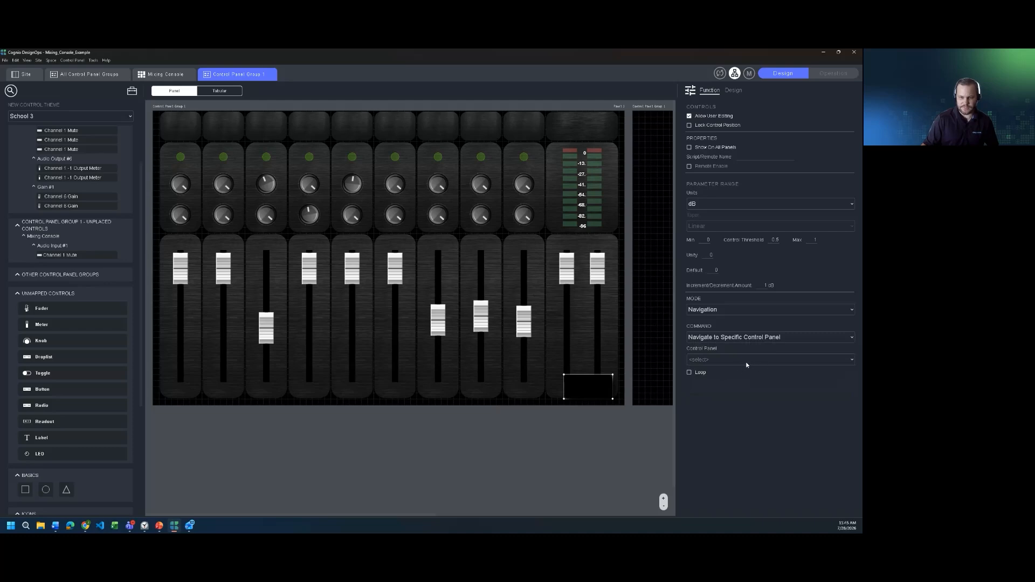
left_click(762, 338)
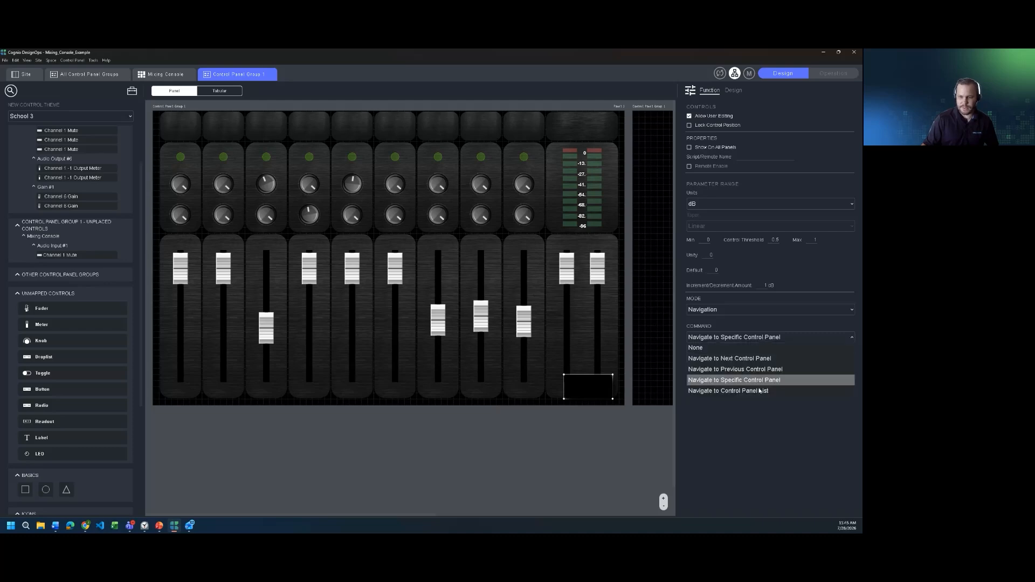
left_click(759, 360)
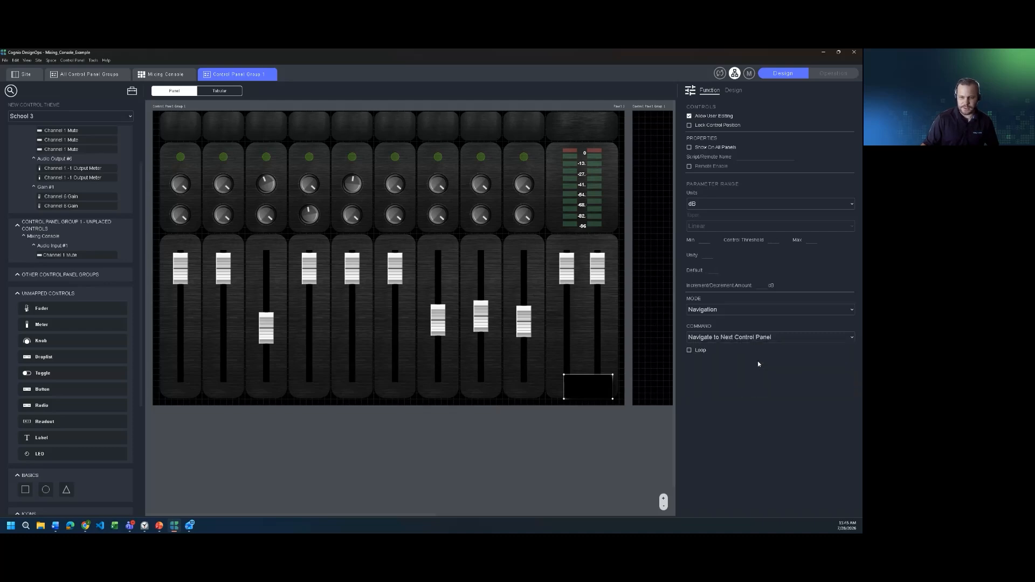
Step: Test the navigation button in Operation mode, return to Design mode and reselect the button
left_click(830, 76)
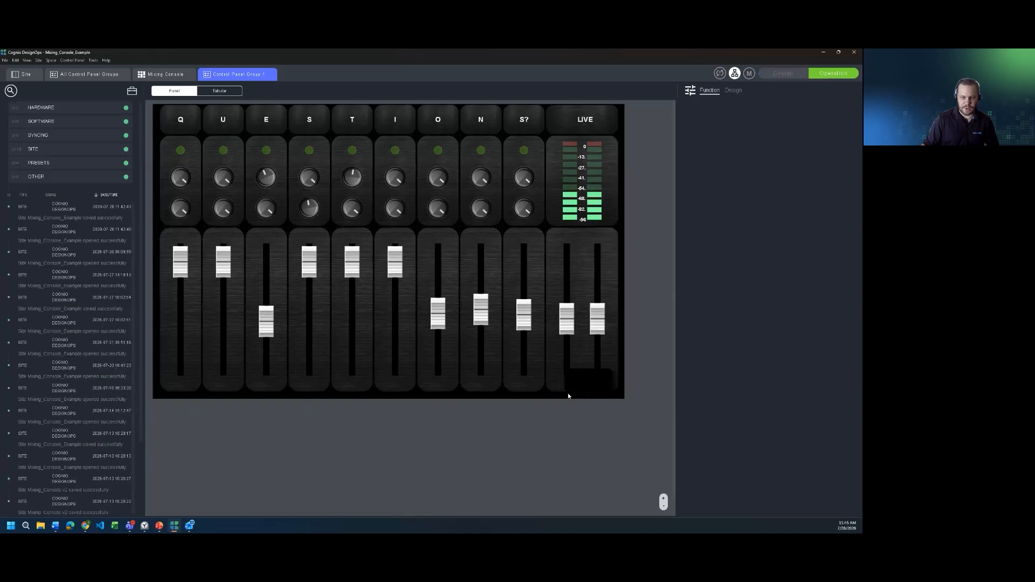
left_click(600, 381)
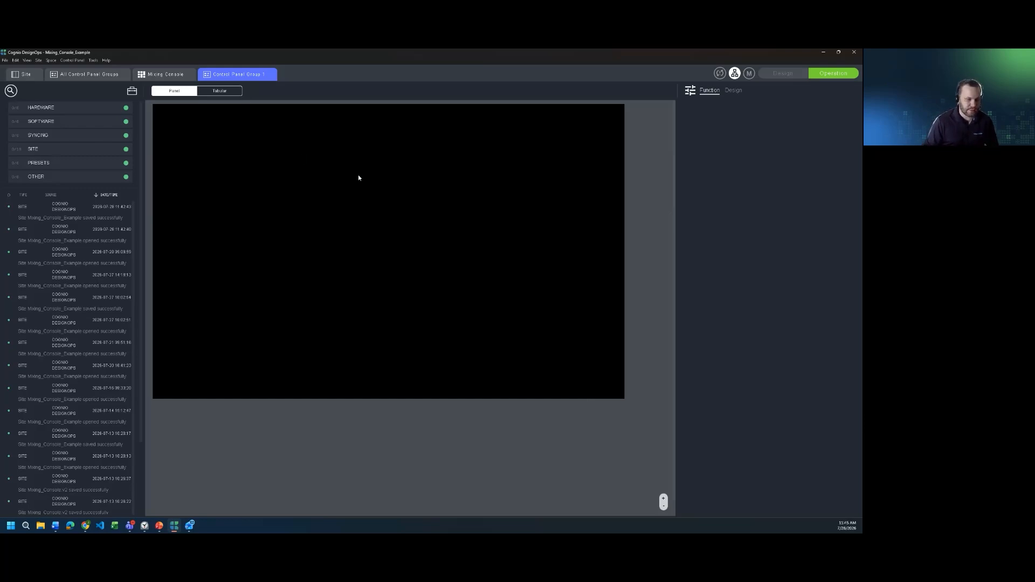
left_click(783, 73)
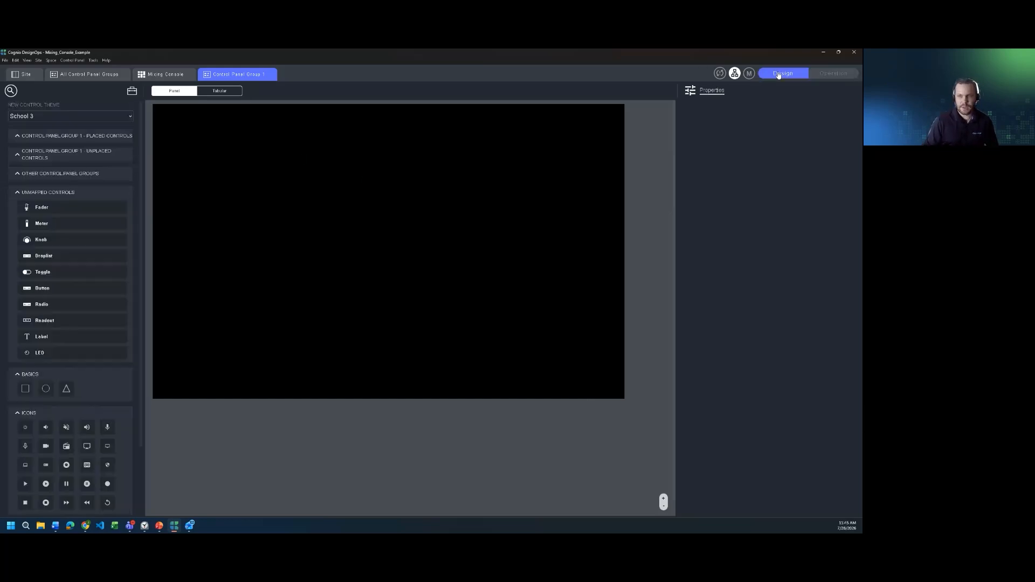
left_click(307, 213)
left_click(582, 393)
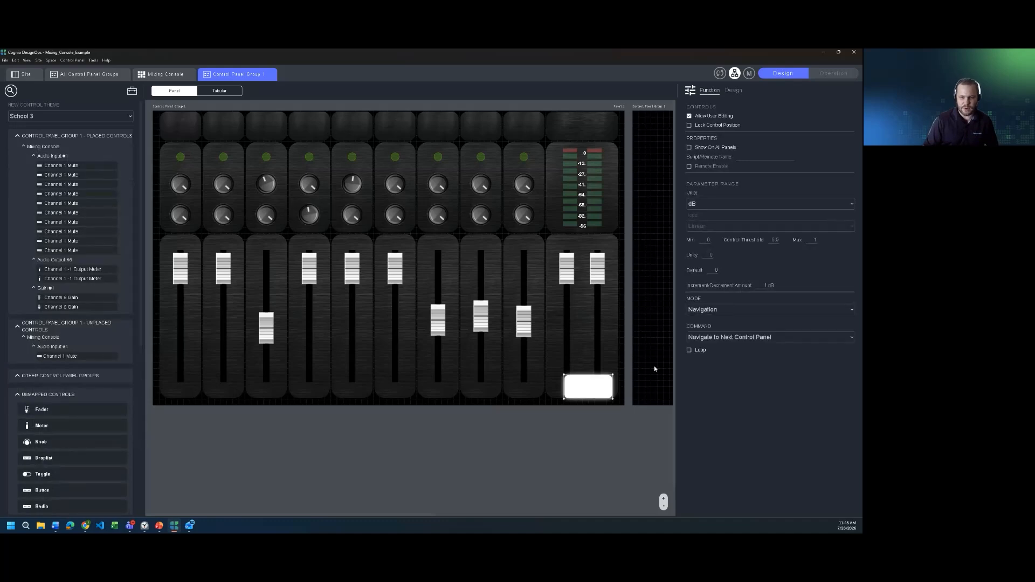
Step: Delete the next-panel navigation button from the control panel
left_click(742, 308)
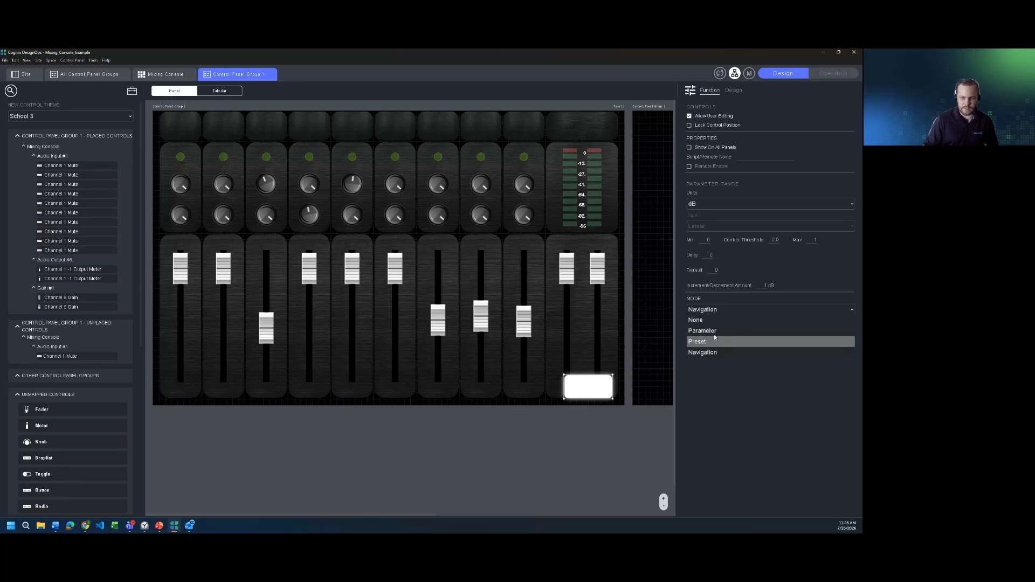
left_click(735, 417)
left_click_drag(590, 390, 573, 365)
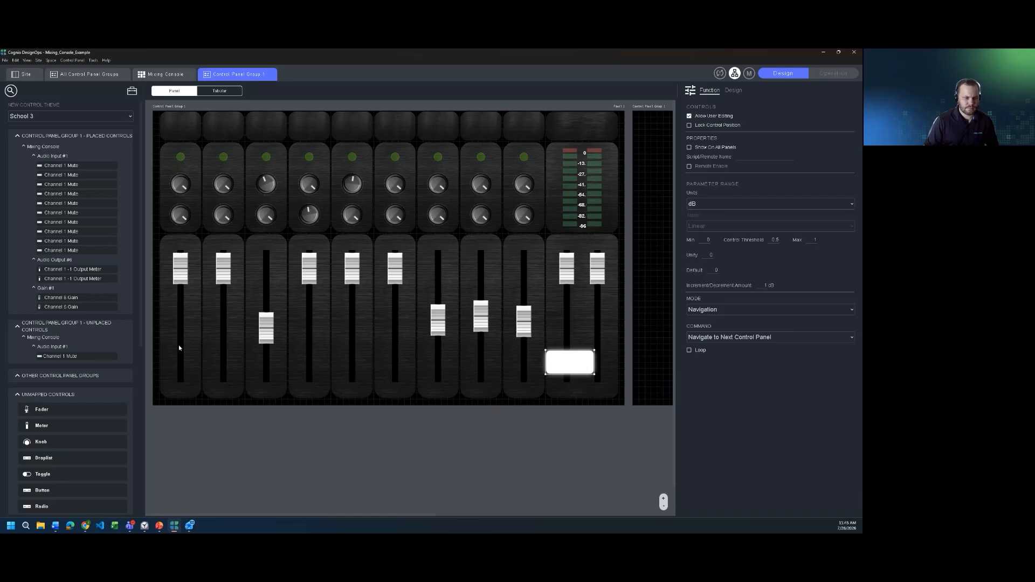
scroll(142, 369, "down", 5)
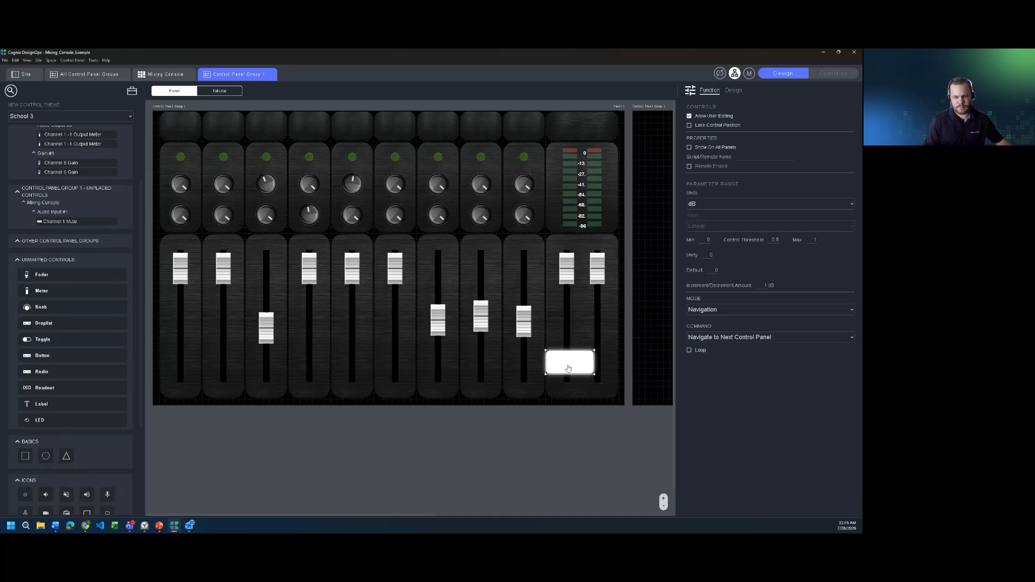
key("Delete")
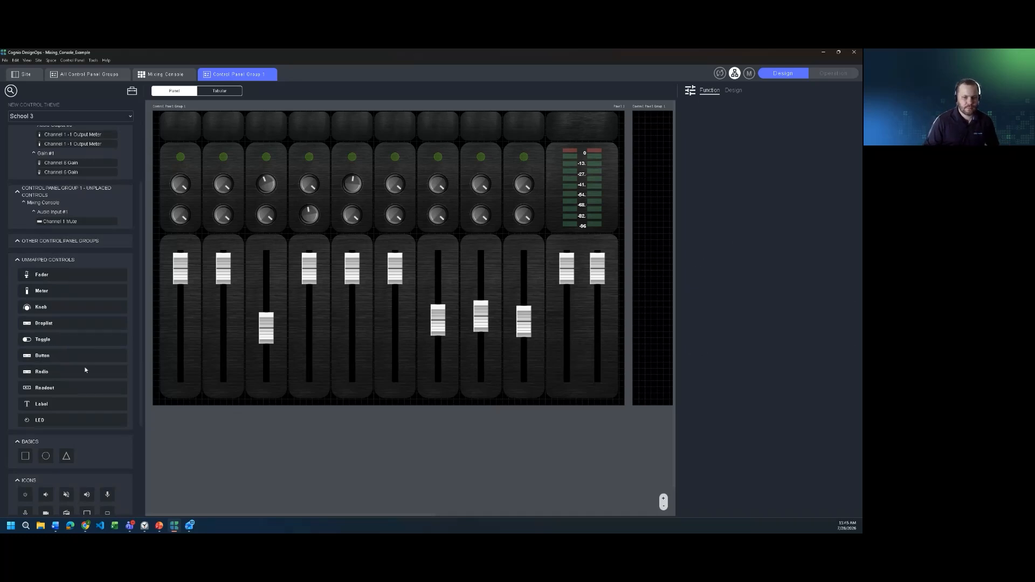
Step: Place a wide button over the O and N channel strips, using Navigation mode and the Navigate to Control Panel List command
left_click_drag(85, 370, 451, 374)
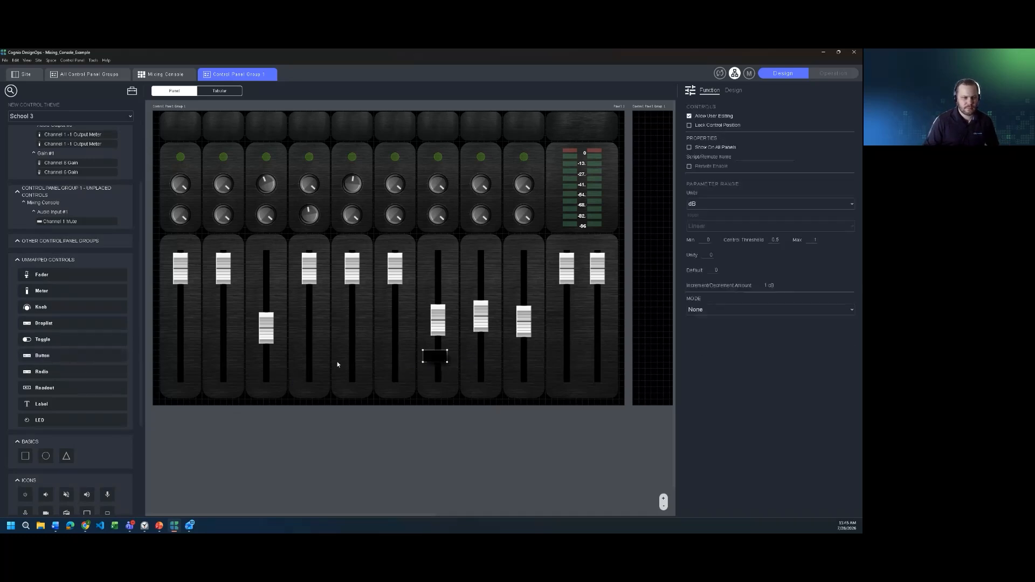
left_click(714, 310)
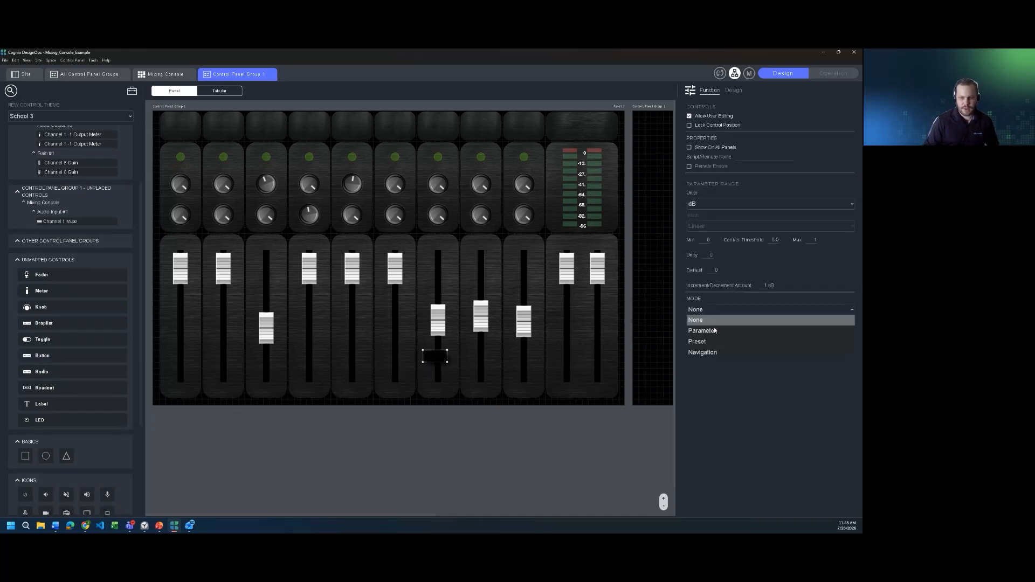
left_click(709, 352)
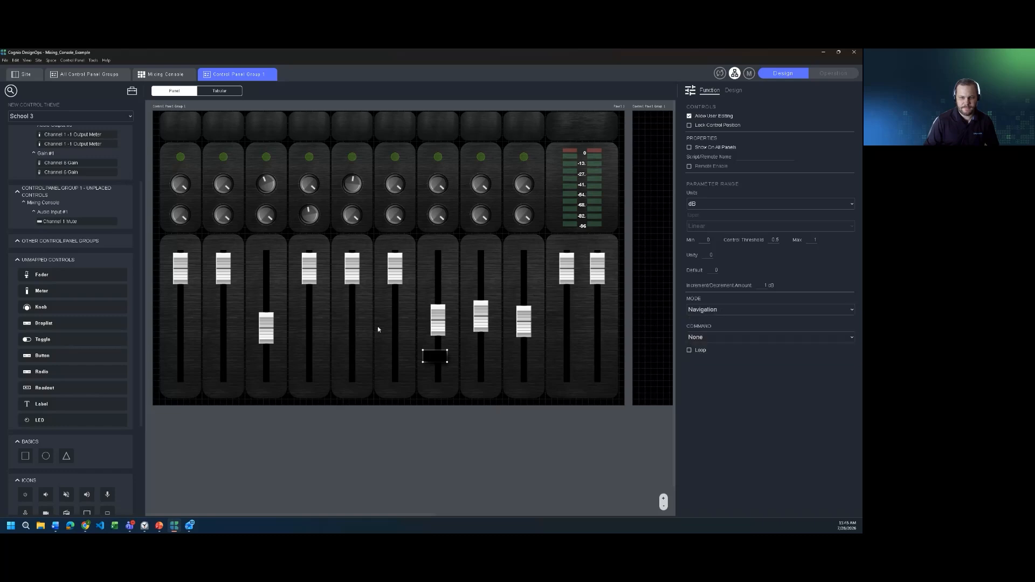
left_click_drag(484, 372, 503, 375)
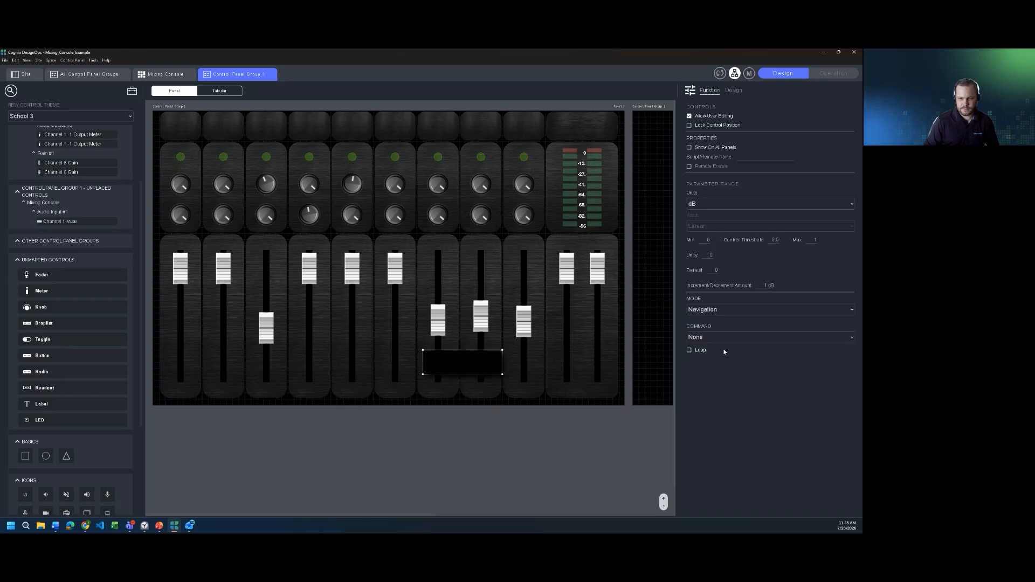
left_click(803, 338)
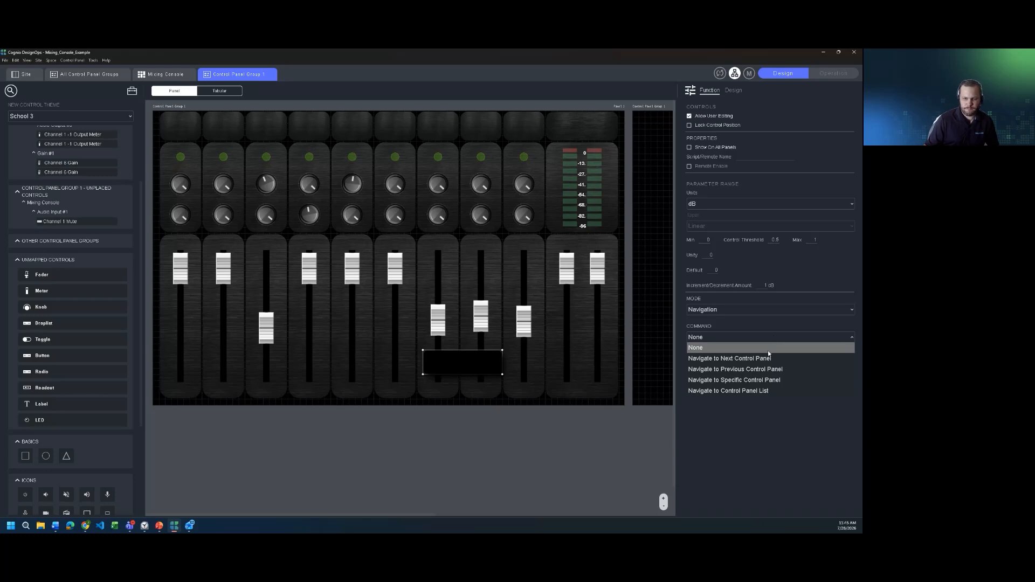
left_click(762, 391)
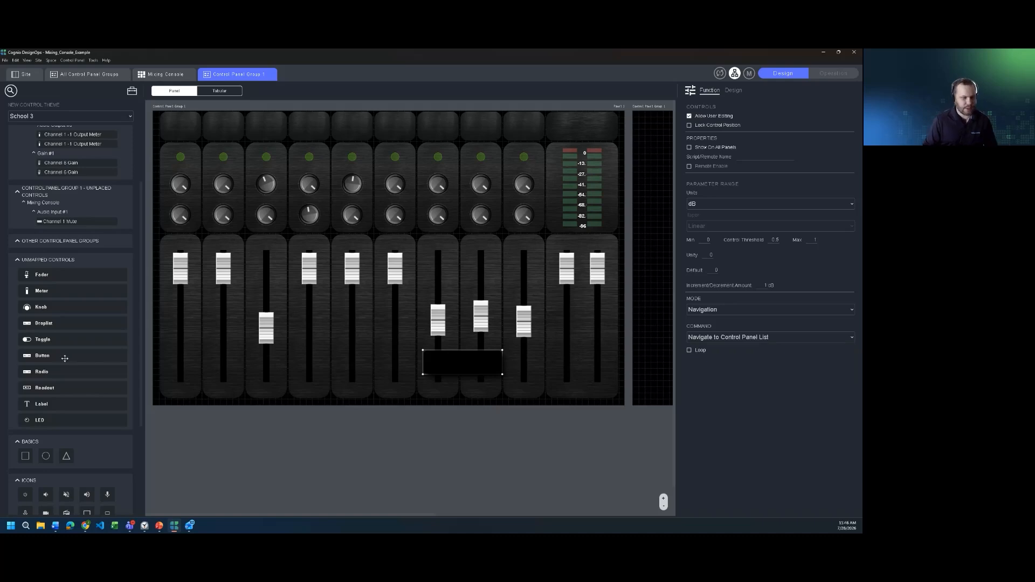
Step: Add an enlarged radio control over the lower channel strips, using Navigation mode and the Navigate to Control Panel List command
left_click_drag(57, 372, 267, 365)
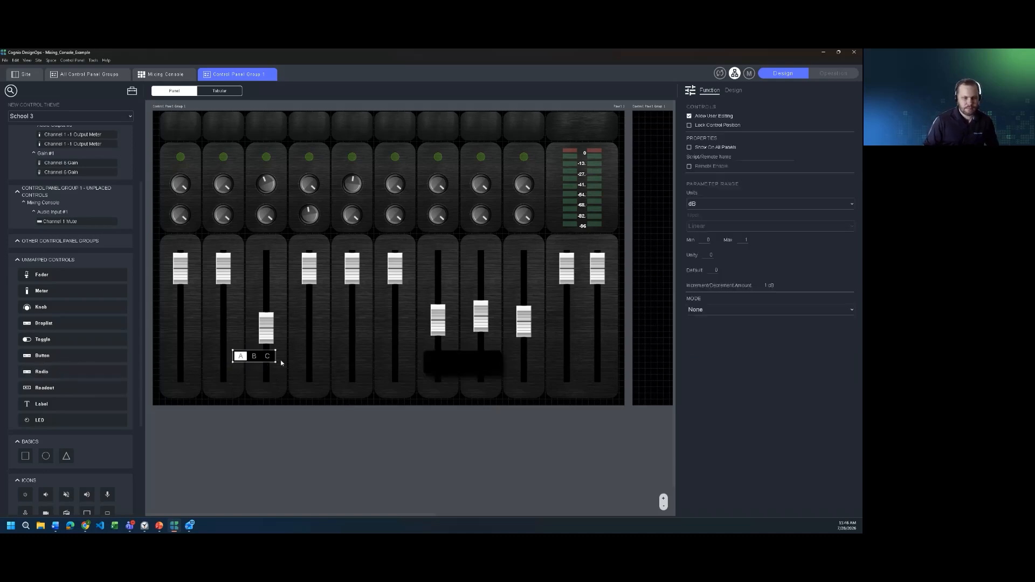
left_click_drag(332, 376, 384, 383)
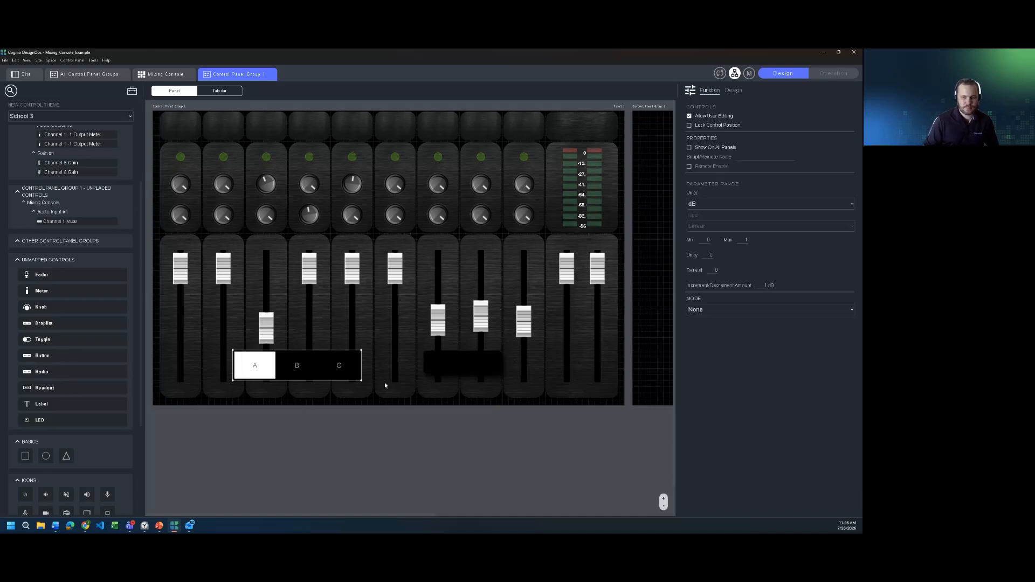
left_click(761, 310)
left_click(765, 352)
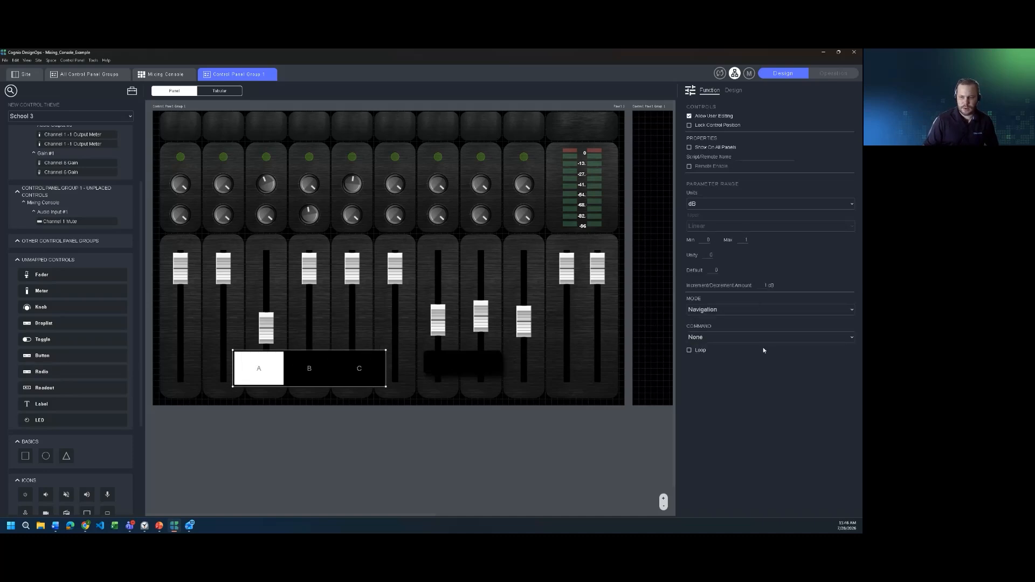
left_click(752, 337)
left_click(742, 392)
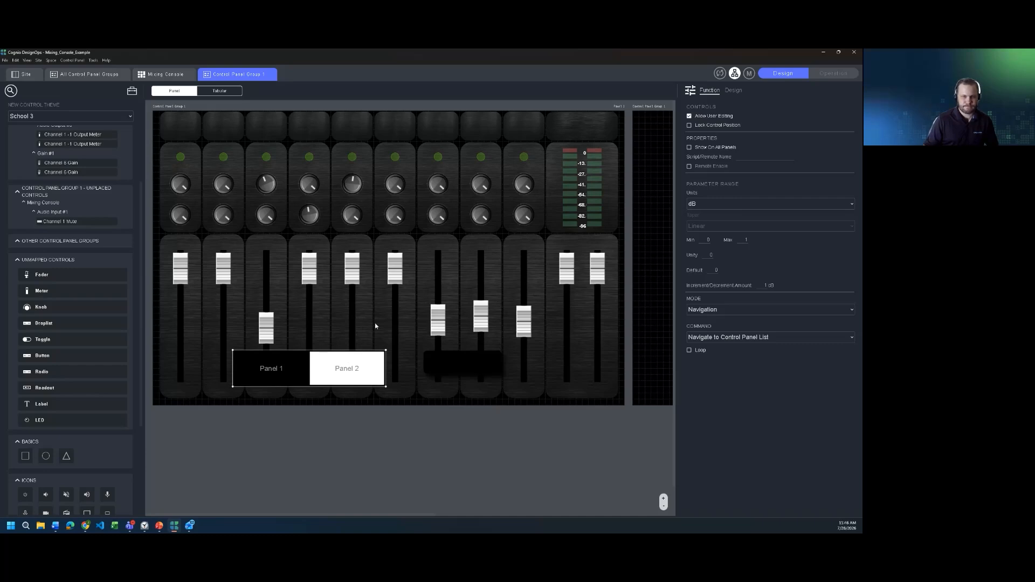
Step: Move the radio control above the knobs, stretch it across the third to ninth channel strips, and enable Show On All Panels
left_click_drag(375, 357, 373, 119)
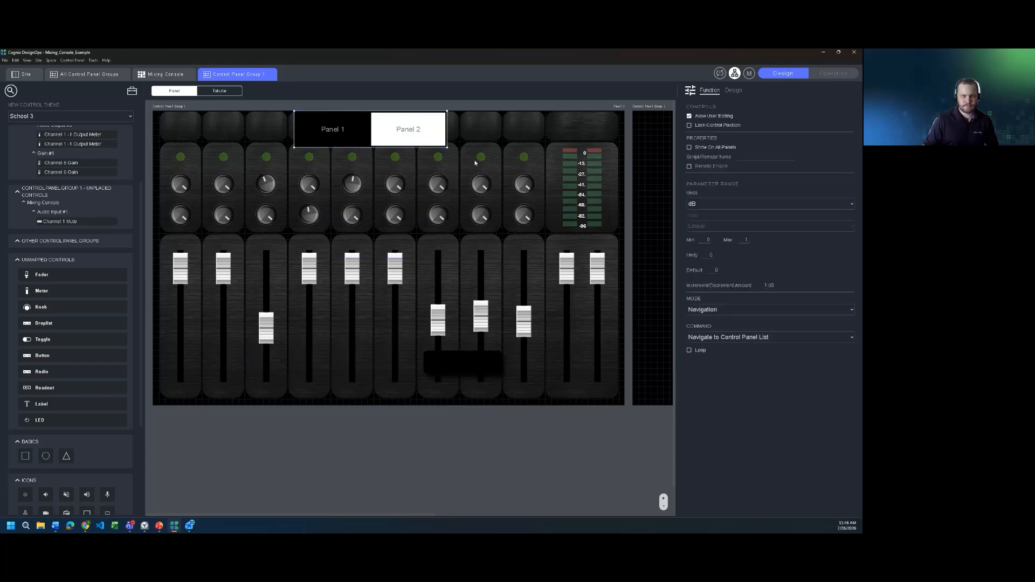
left_click_drag(506, 130, 546, 135)
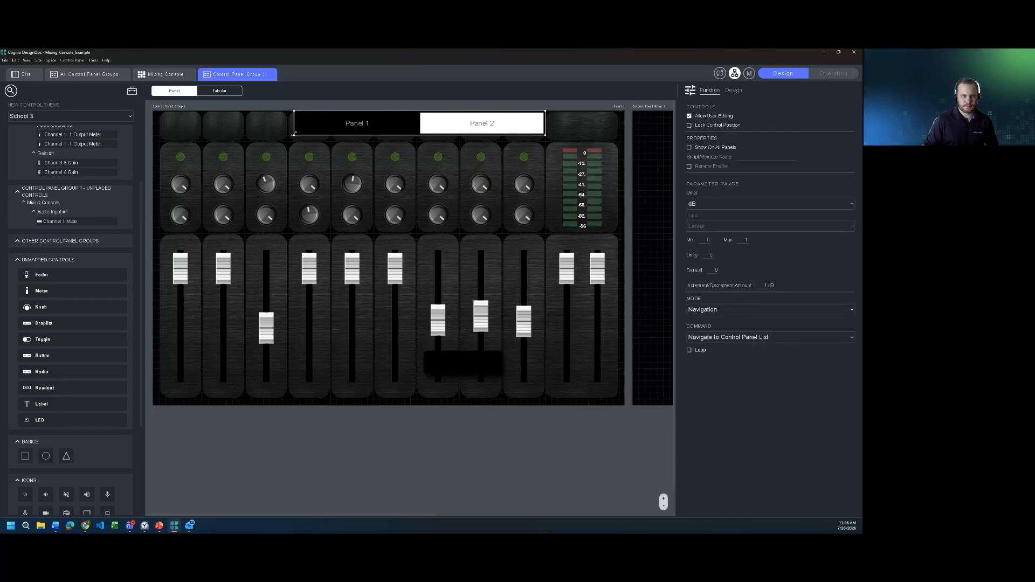
left_click_drag(291, 137, 245, 134)
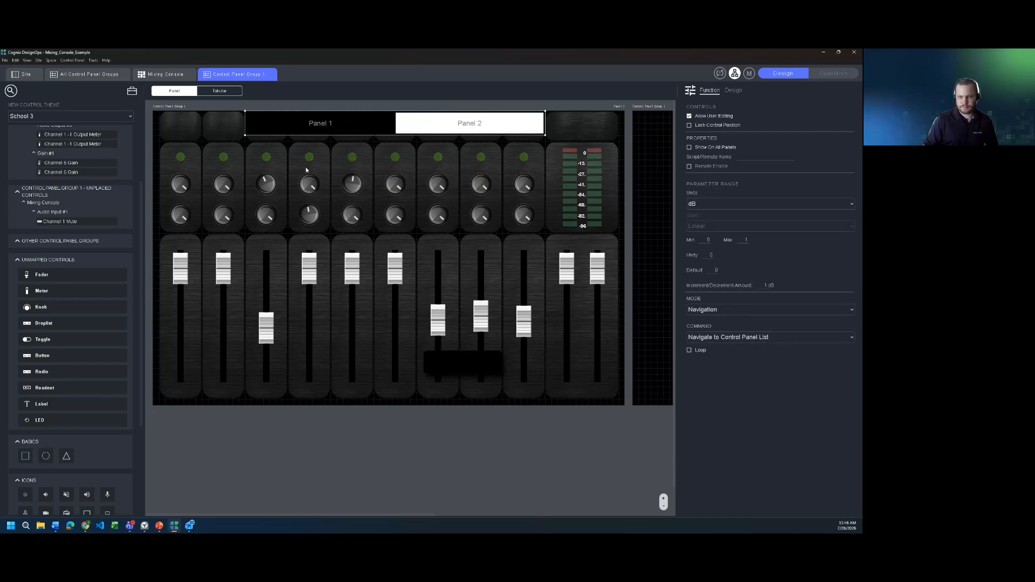
left_click(689, 147)
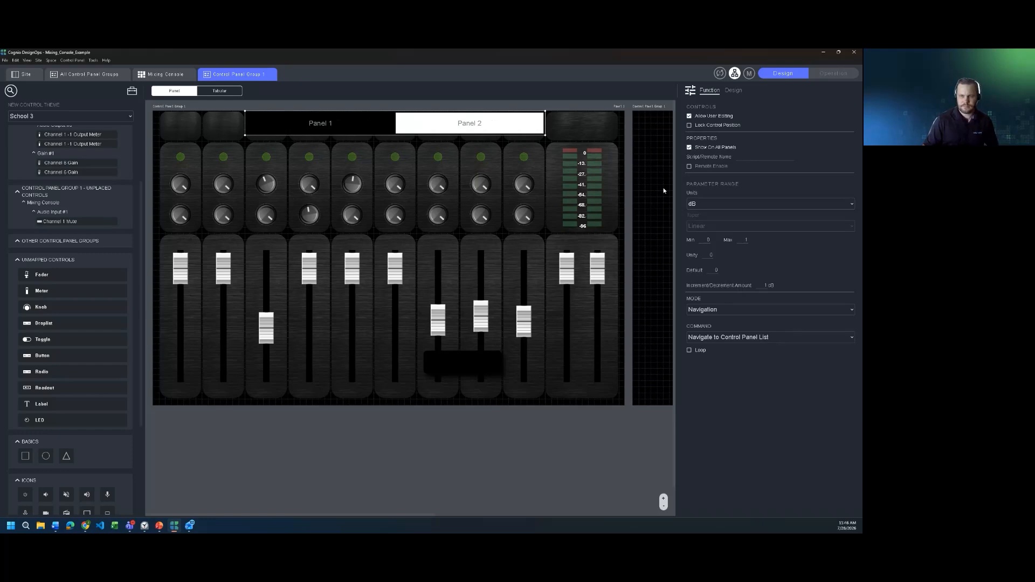
Step: Test switching between Panel 1 and Panel 2 with the radio control in Operation mode
left_click(834, 73)
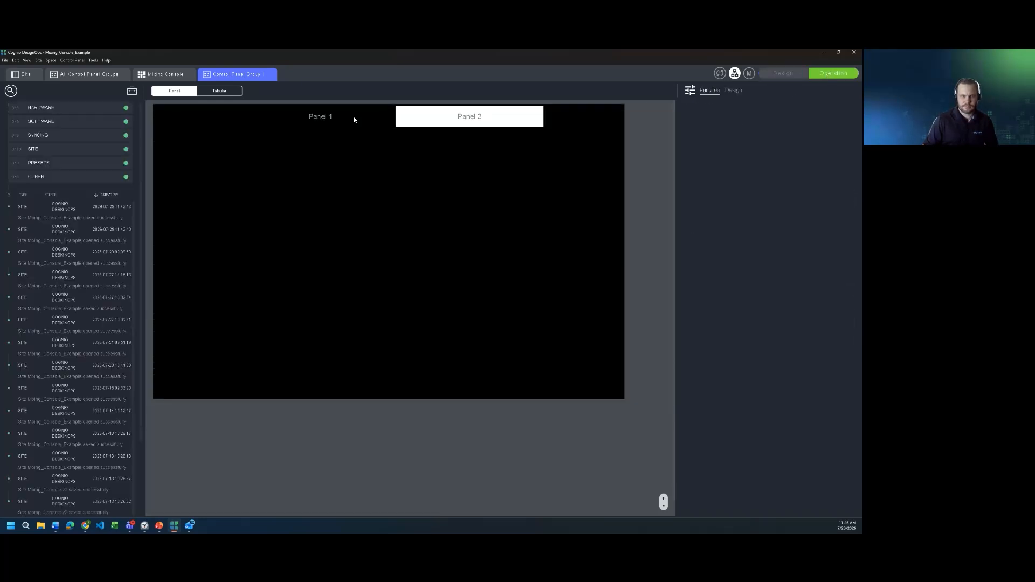
left_click(353, 116)
left_click(467, 116)
left_click(361, 118)
Step: Return to Design mode and quit Mixing_Console_Example without saving the changes
left_click(794, 74)
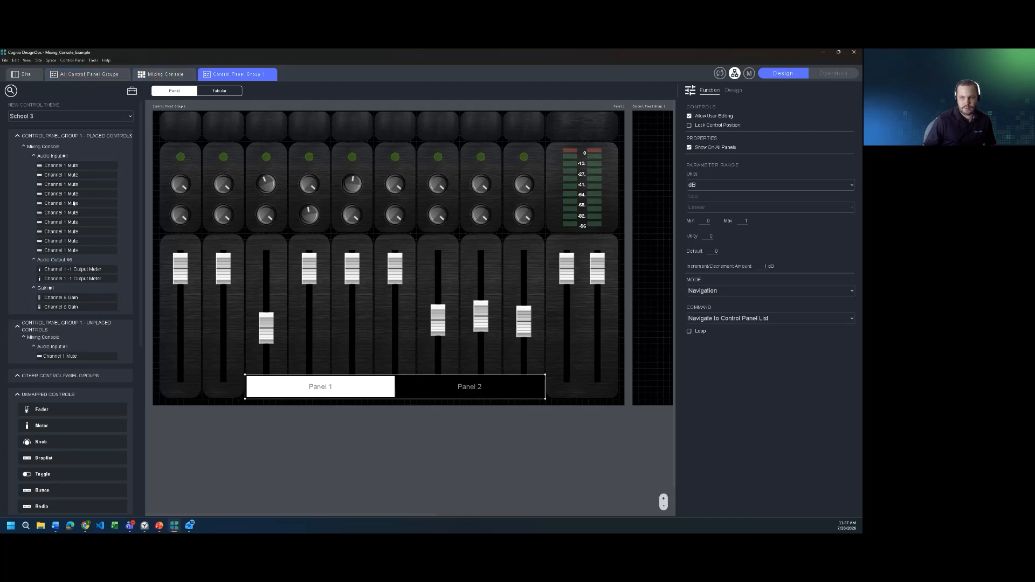
left_click(859, 53)
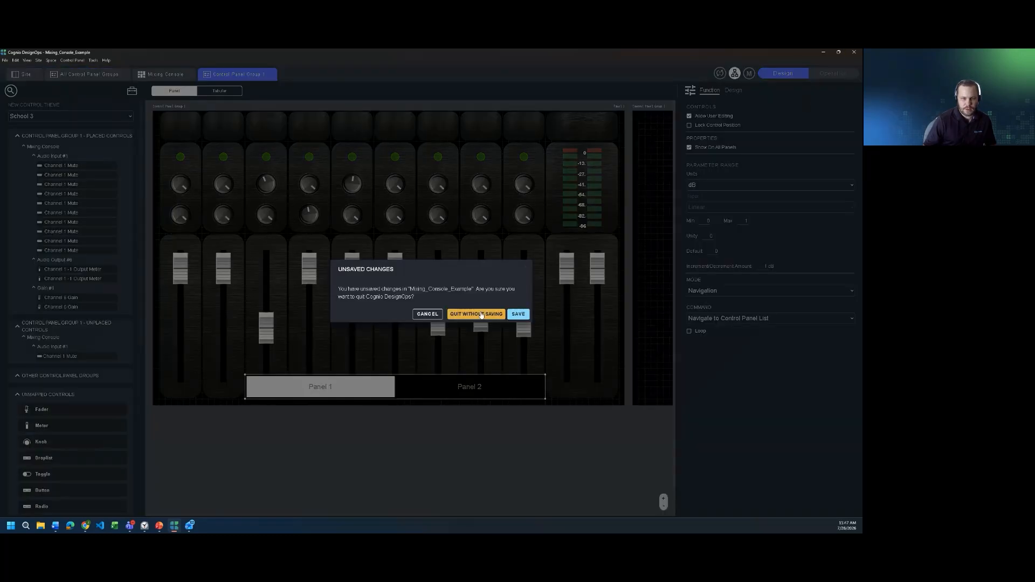
left_click(495, 313)
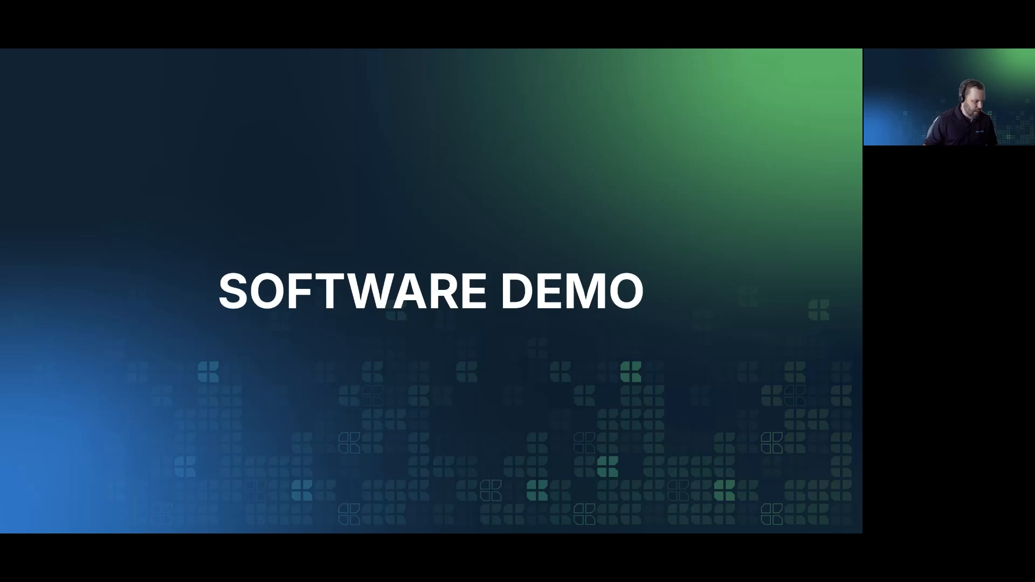
Step: Switch to the new, empty Cognio DesignOps site in a maximized window, add a blank space, and open it
left_click_drag(1, 324, 560, 198)
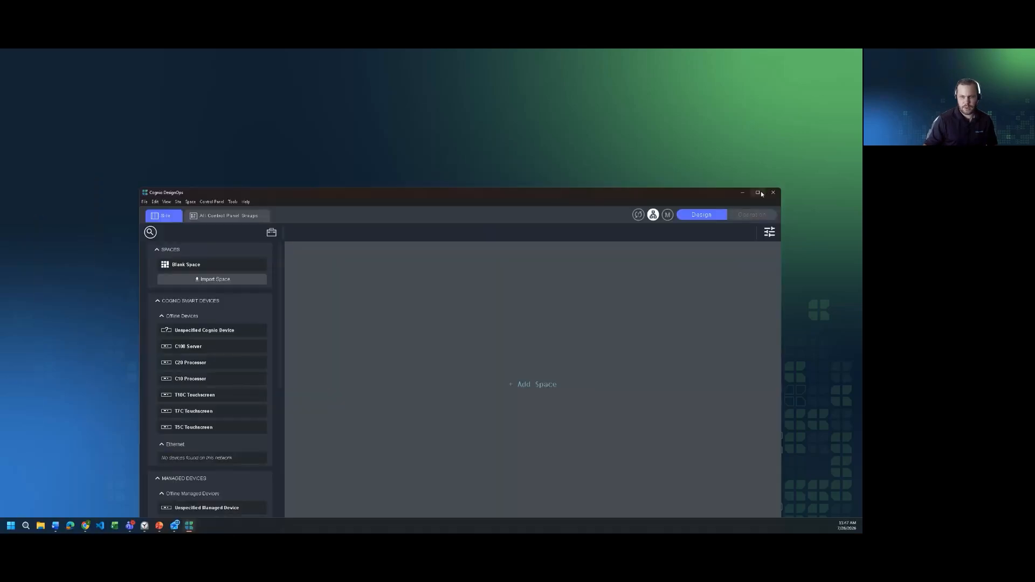
left_click(759, 193)
left_click_drag(81, 122, 250, 141)
double_click(214, 115)
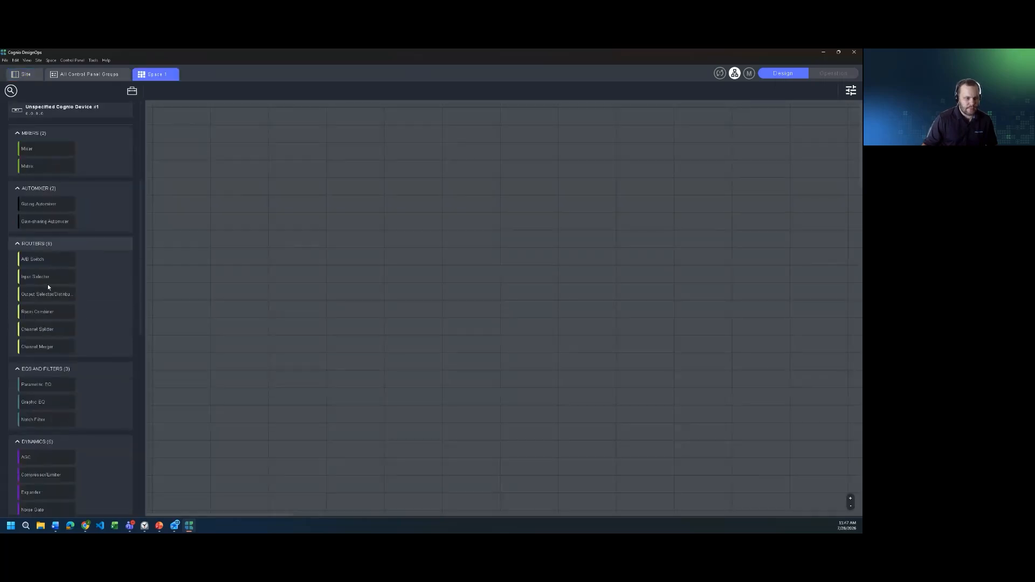
Step: Place a scripted Custom module and an Event module in the same row of the space, and display each one's controls
scroll(48, 287, "down", 10)
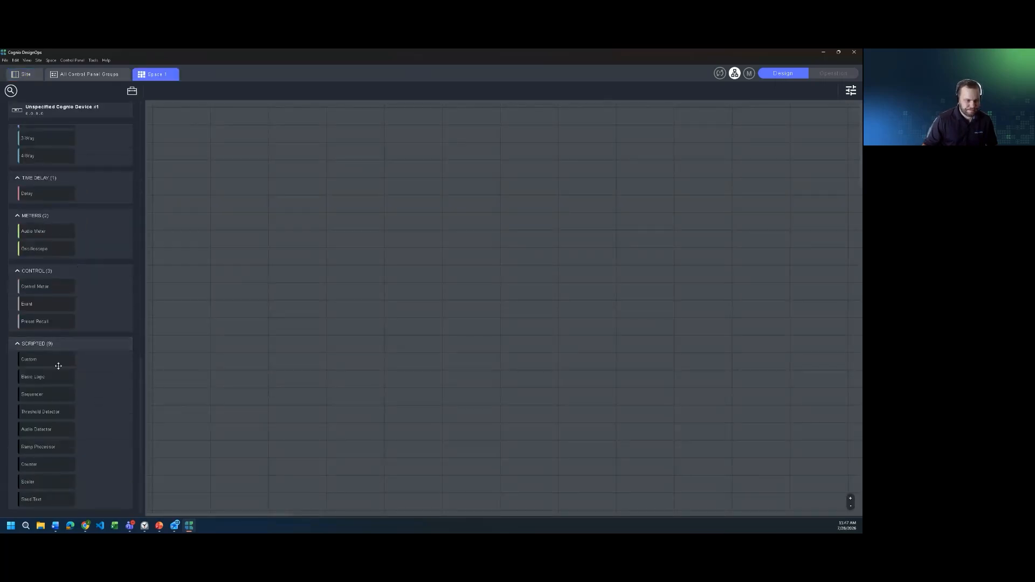
left_click_drag(58, 367, 164, 324)
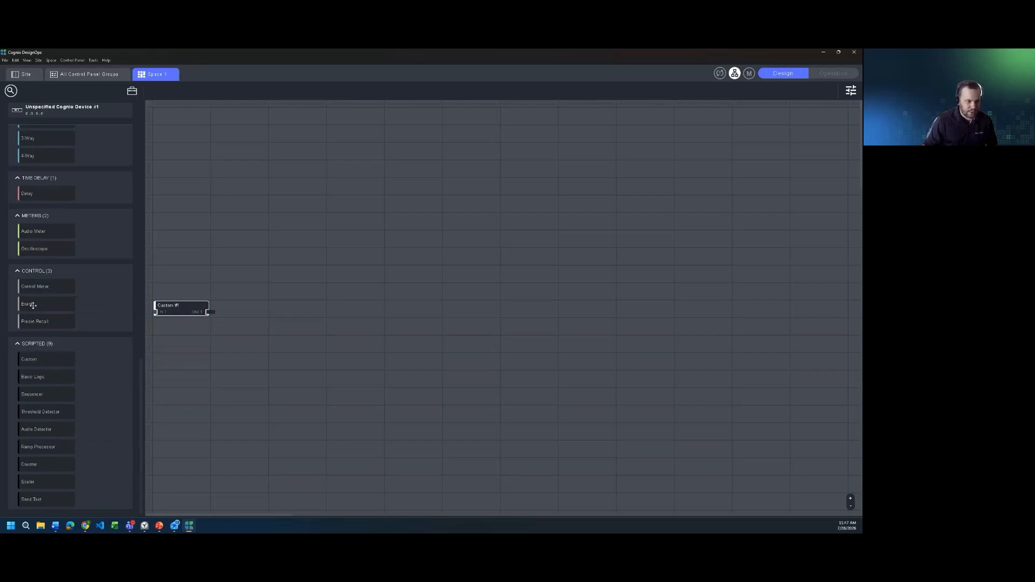
left_click_drag(27, 304, 295, 305)
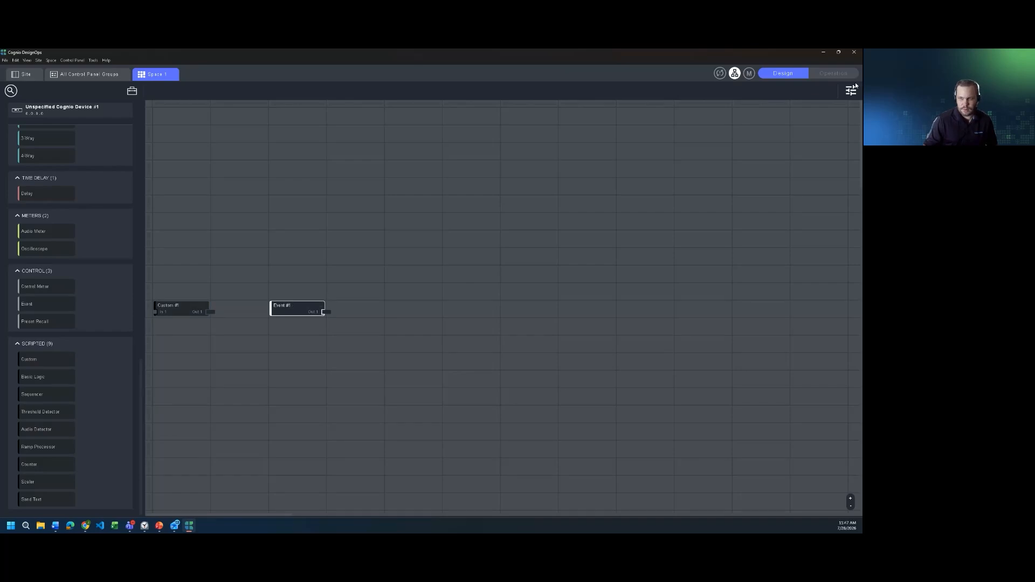
left_click(852, 91)
left_click(741, 91)
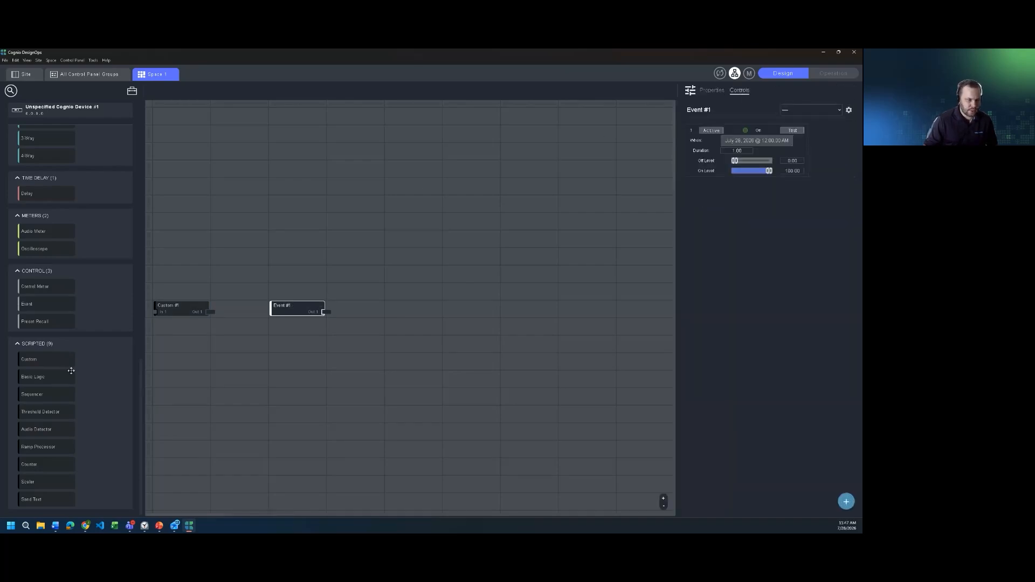
left_click(184, 305)
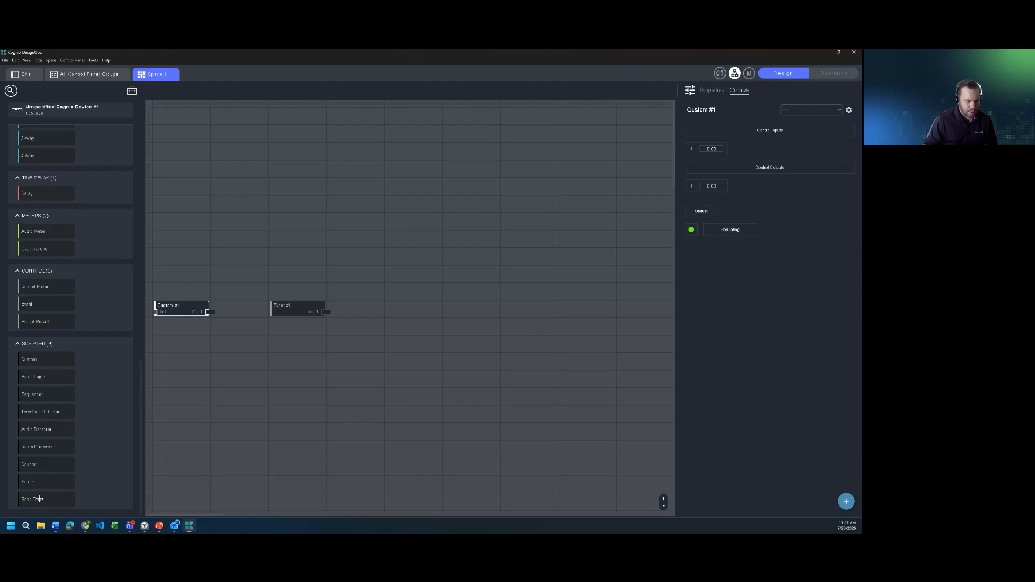
Step: Place a Send Text module below the Custom module and fire its Trigger 1
left_click_drag(39, 499, 237, 373)
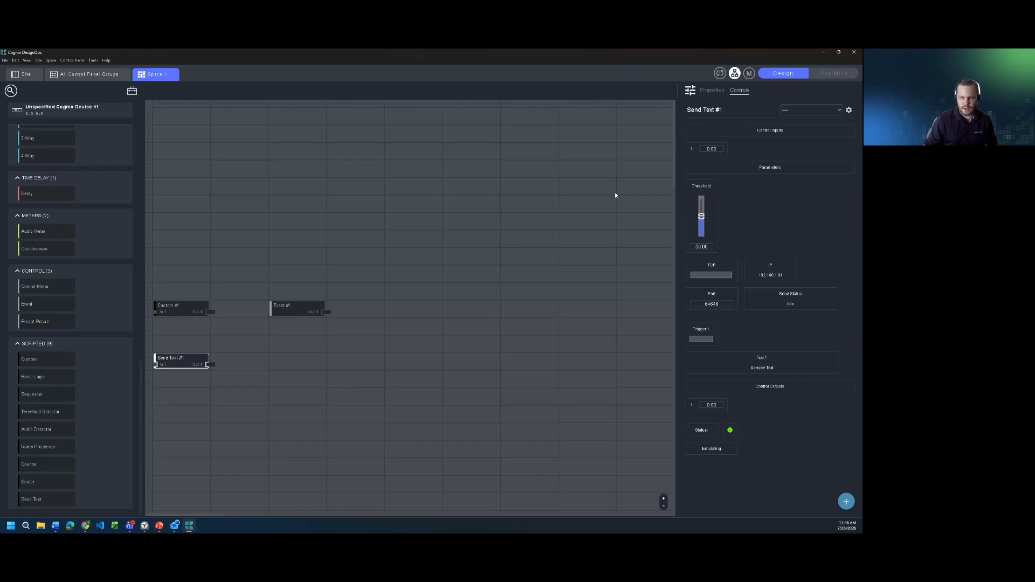
left_click(701, 339)
Step: Add a control panel group to the unspecified Cognio device and open its panel for editing
left_click(89, 75)
left_click(33, 76)
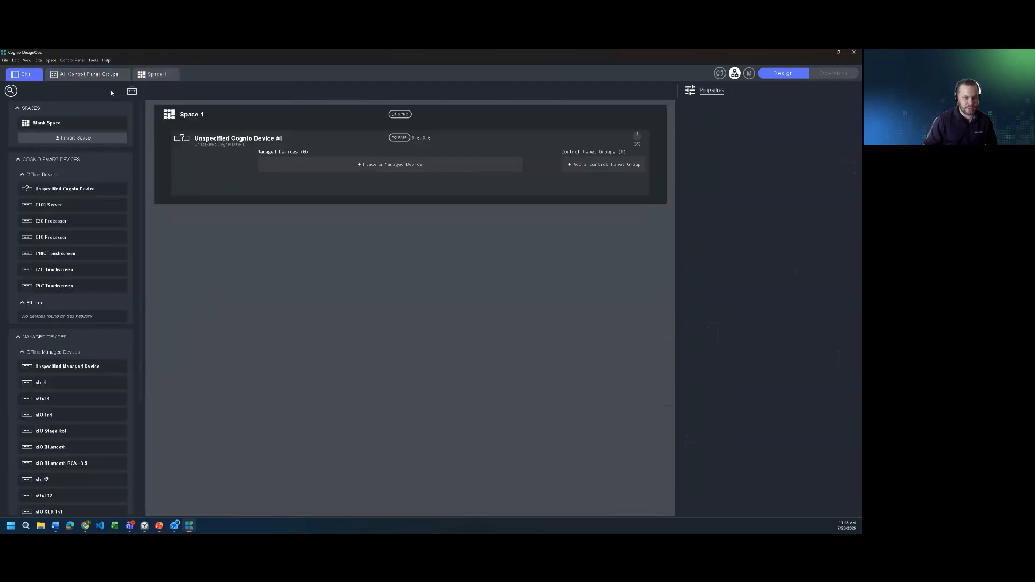
left_click(602, 168)
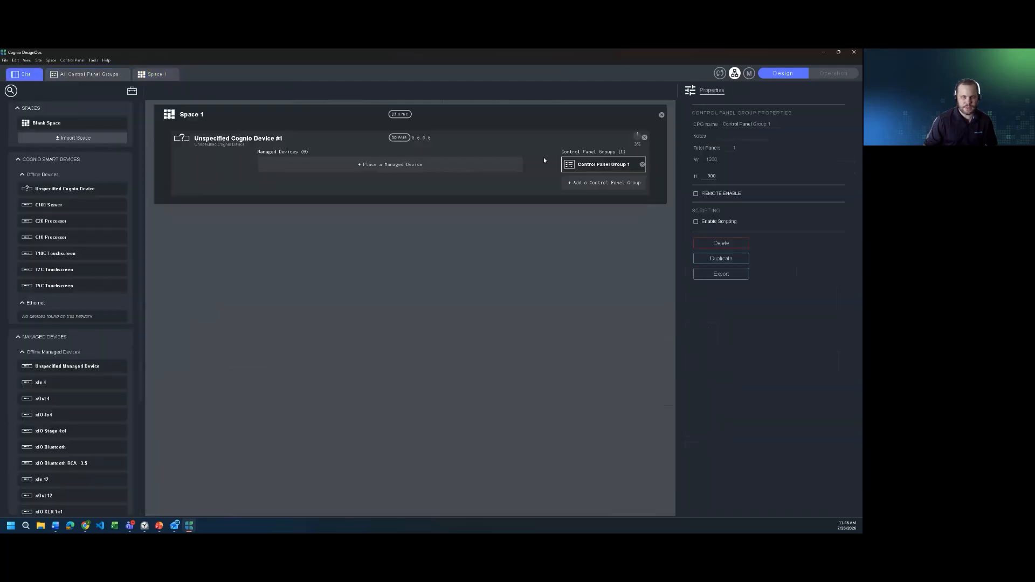
double_click(196, 116)
left_click(89, 73)
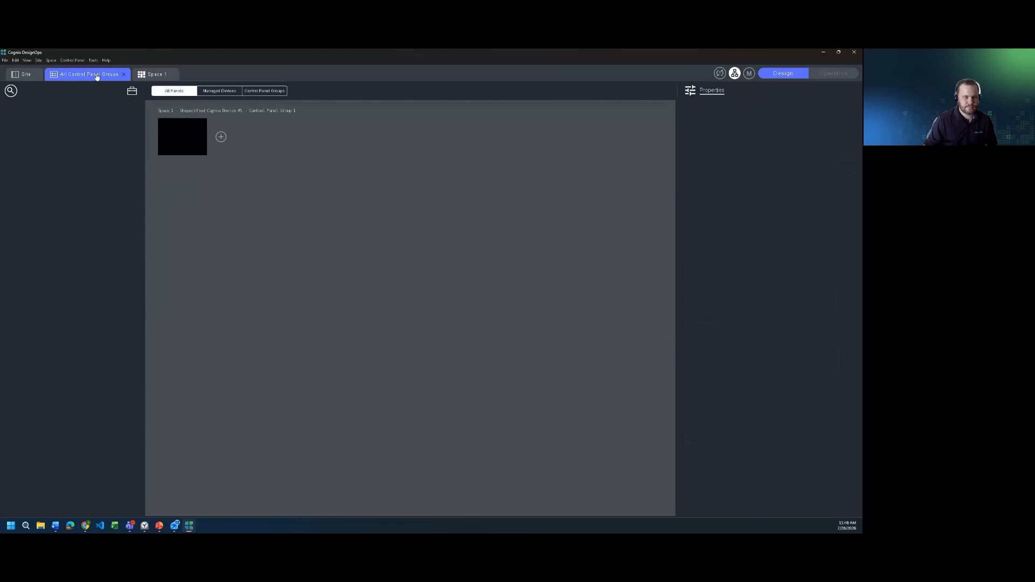
left_click(182, 140)
double_click(182, 139)
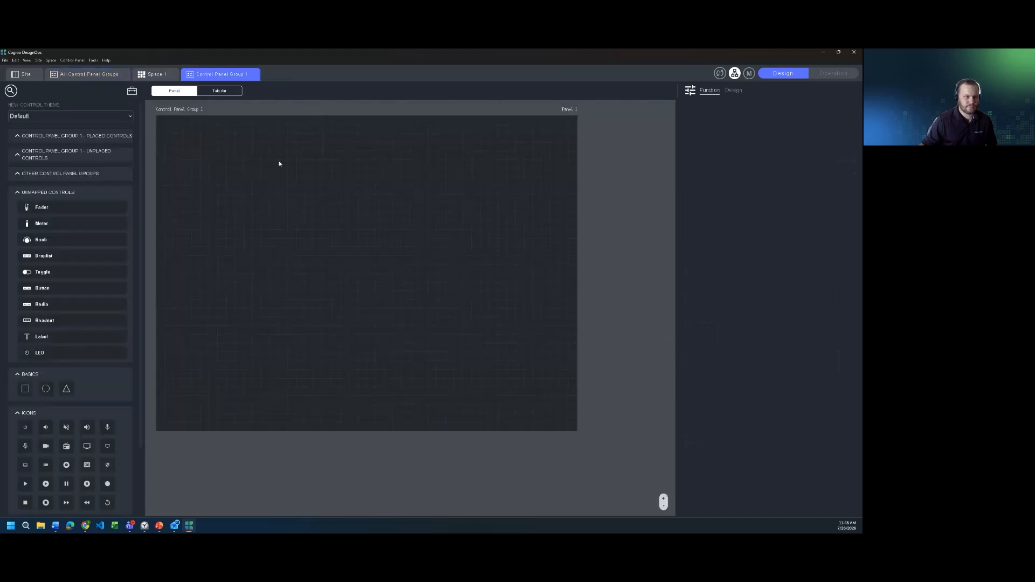
Step: Place an unmapped Button control on the panel, set its mode to Parameter, and map it to Event 1 On of Event #1
left_click_drag(52, 287, 243, 194)
left_click(755, 310)
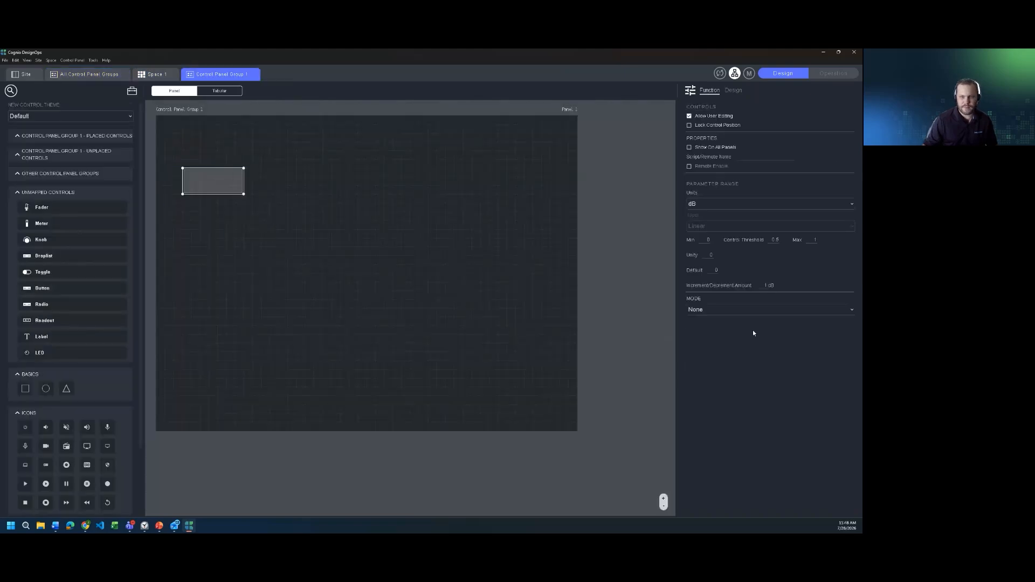
left_click(729, 334)
left_click(728, 339)
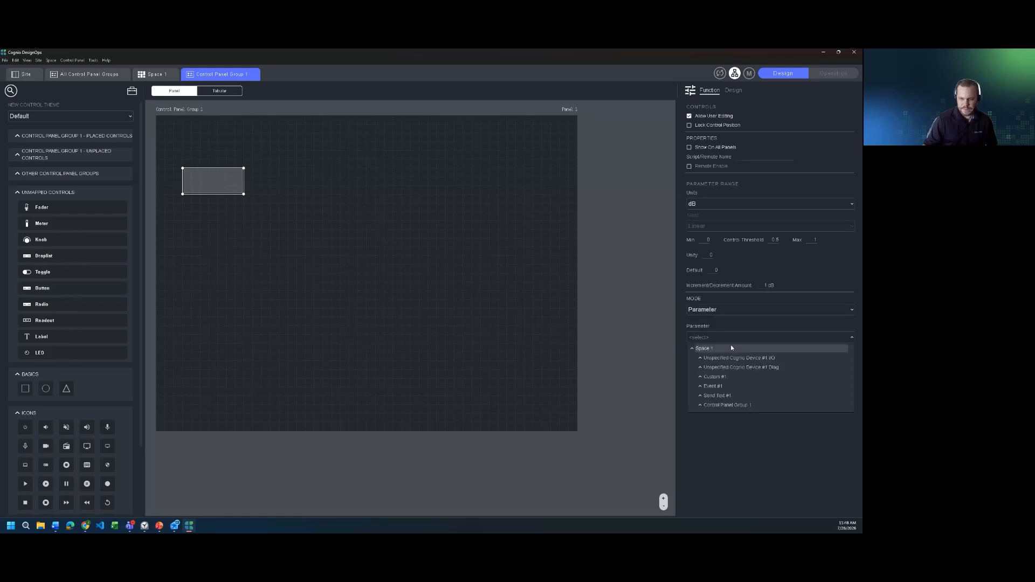
left_click(701, 396)
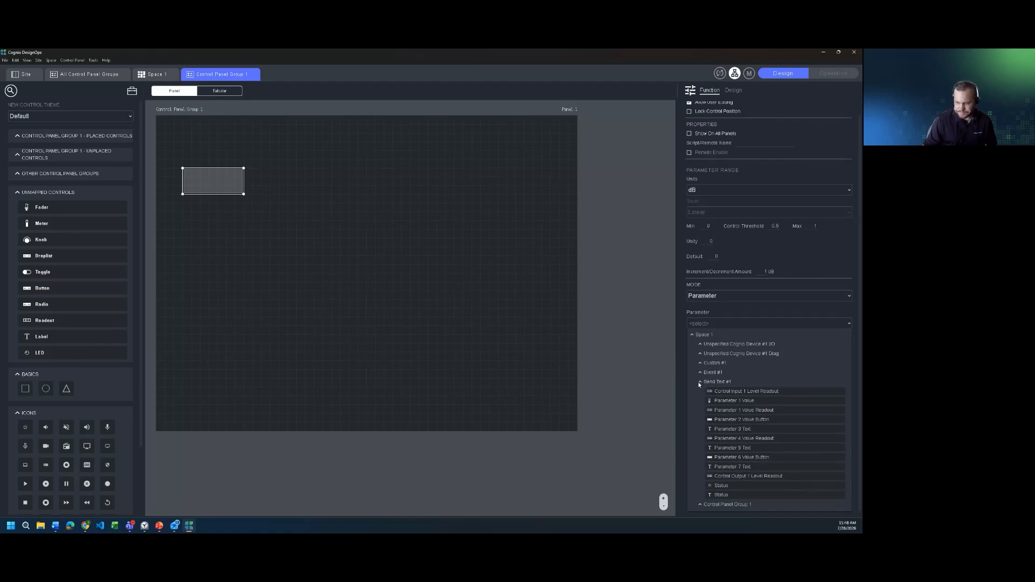
left_click(700, 382)
left_click(701, 387)
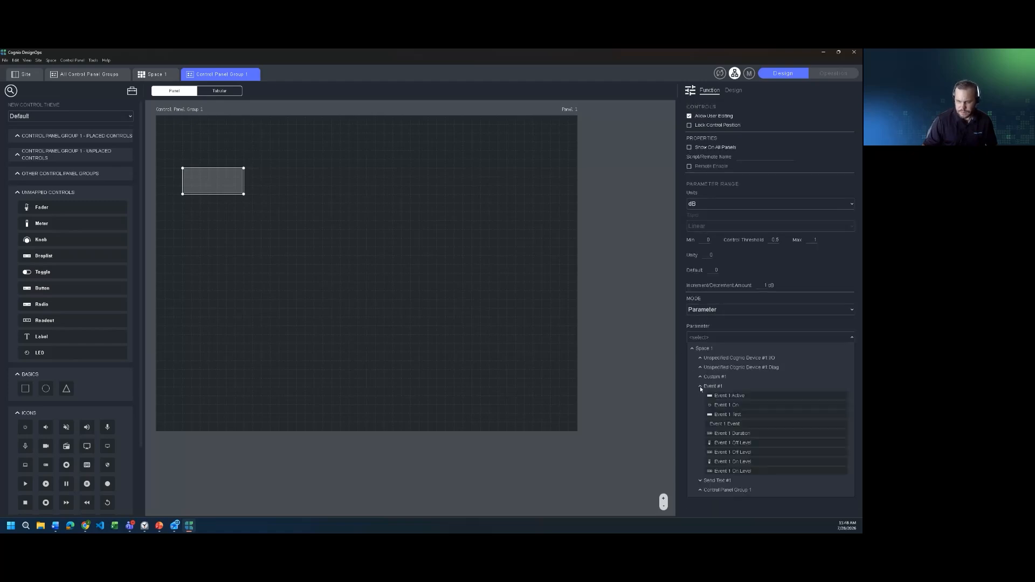
left_click(728, 405)
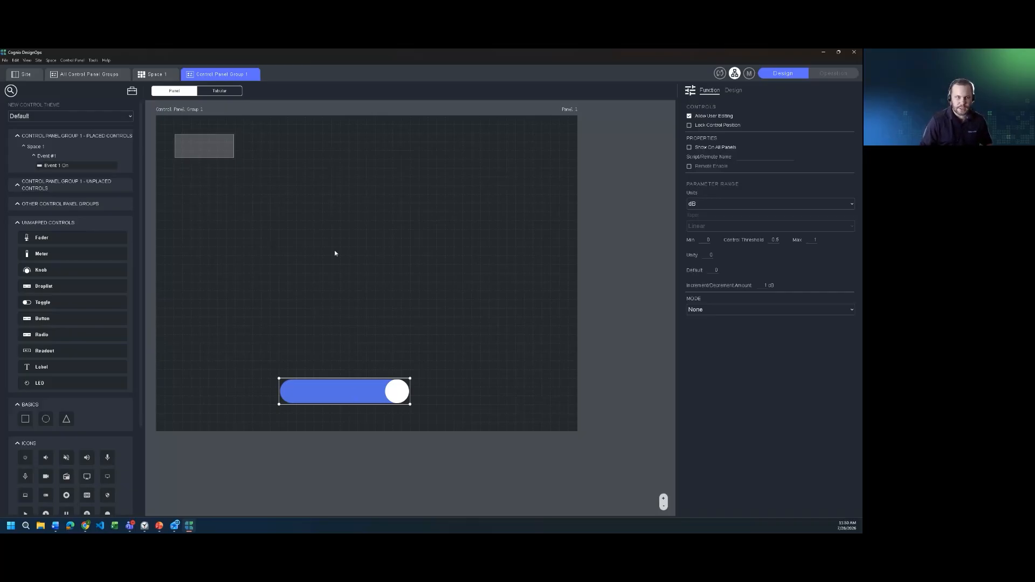
Step: Return to Space 1 and move the Send Text module one grid column to the right
left_click(155, 74)
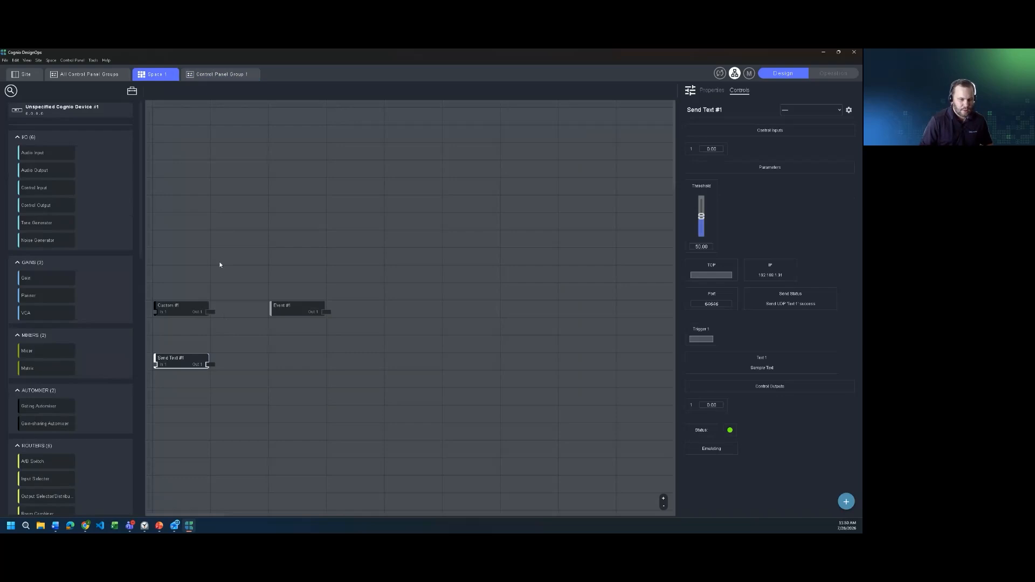
left_click_drag(166, 356, 225, 356)
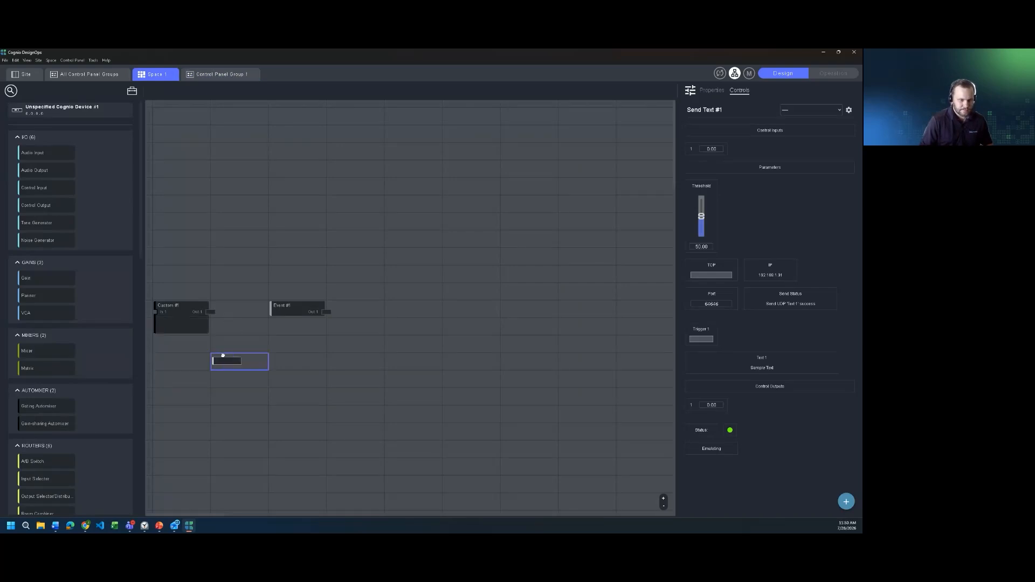
Step: Enable Audio Inputs on the Custom module, then move it above the Event module's row and one grid column to the right
left_click(168, 306)
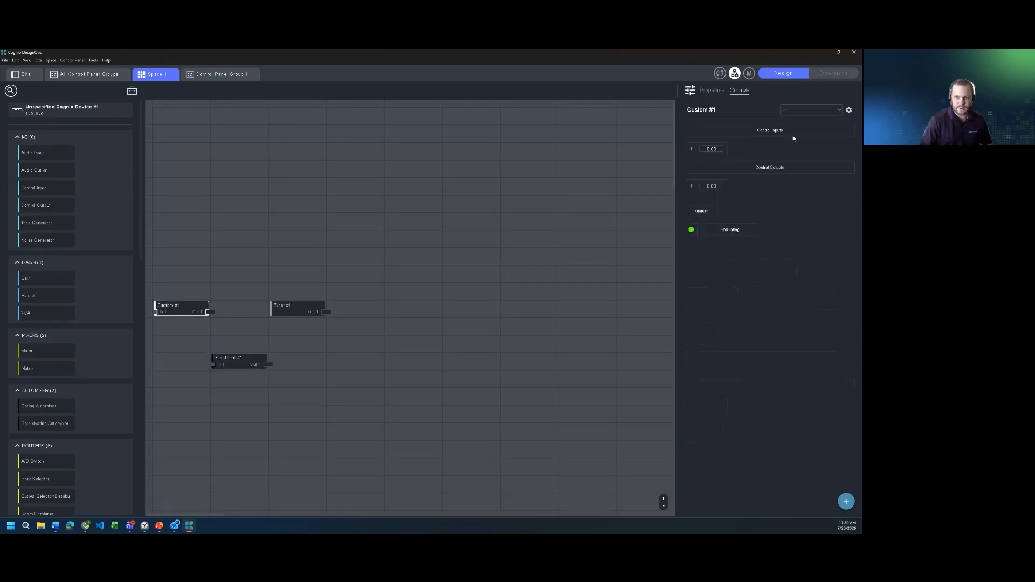
left_click(721, 92)
left_click(690, 343)
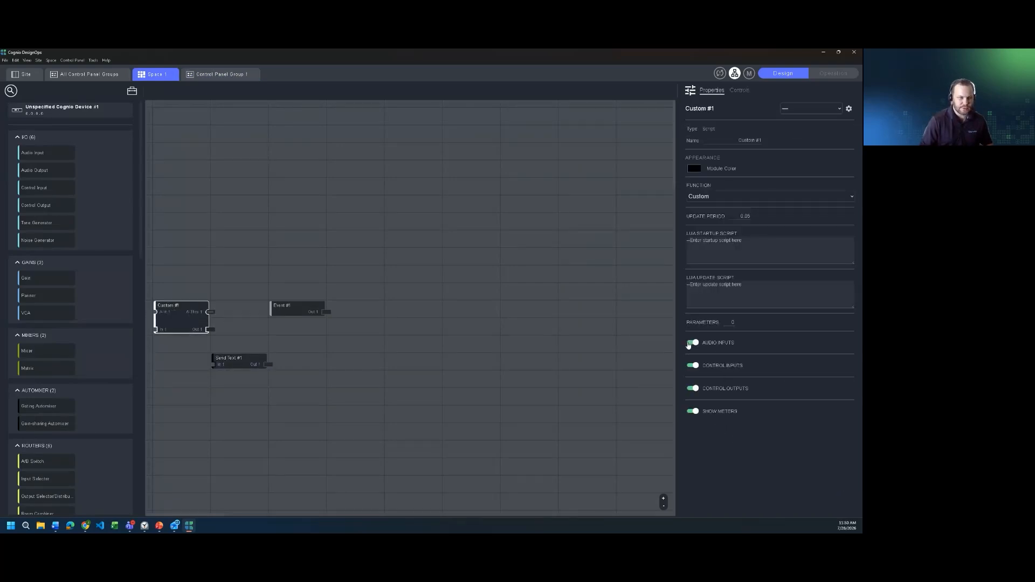
left_click_drag(141, 319, 147, 267)
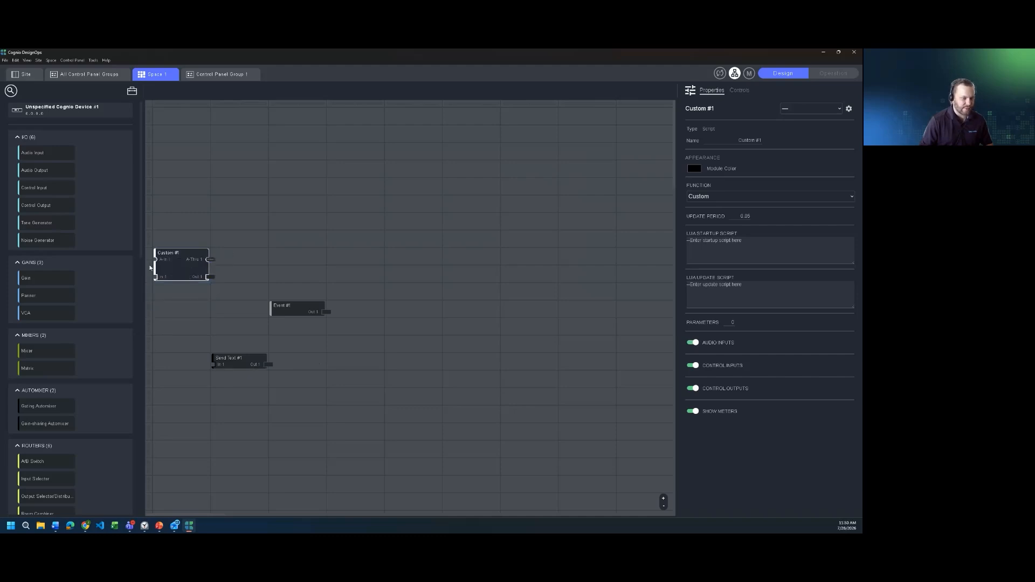
mouse_move(159, 267)
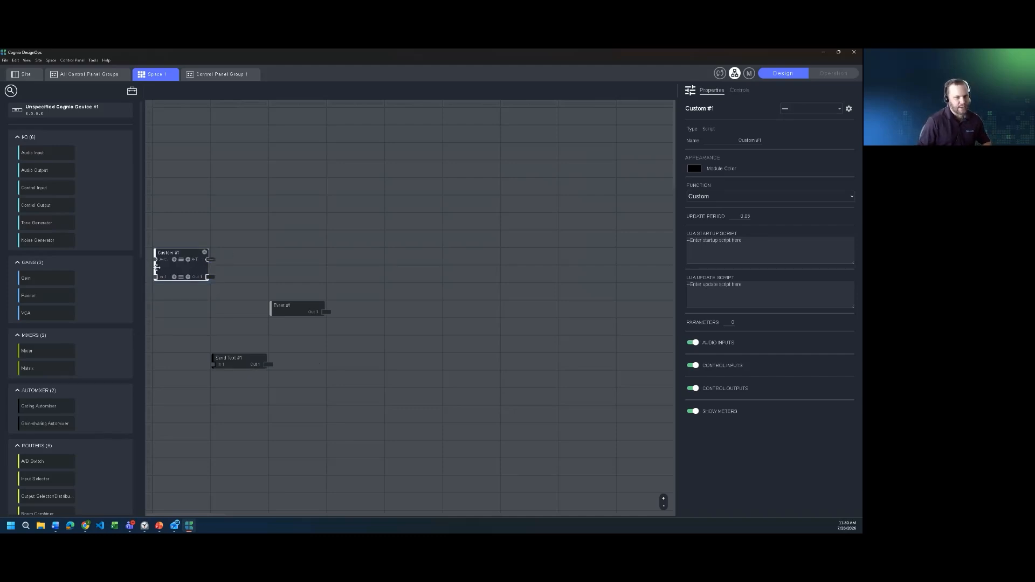
left_click(206, 252)
left_click_drag(207, 251, 216, 254)
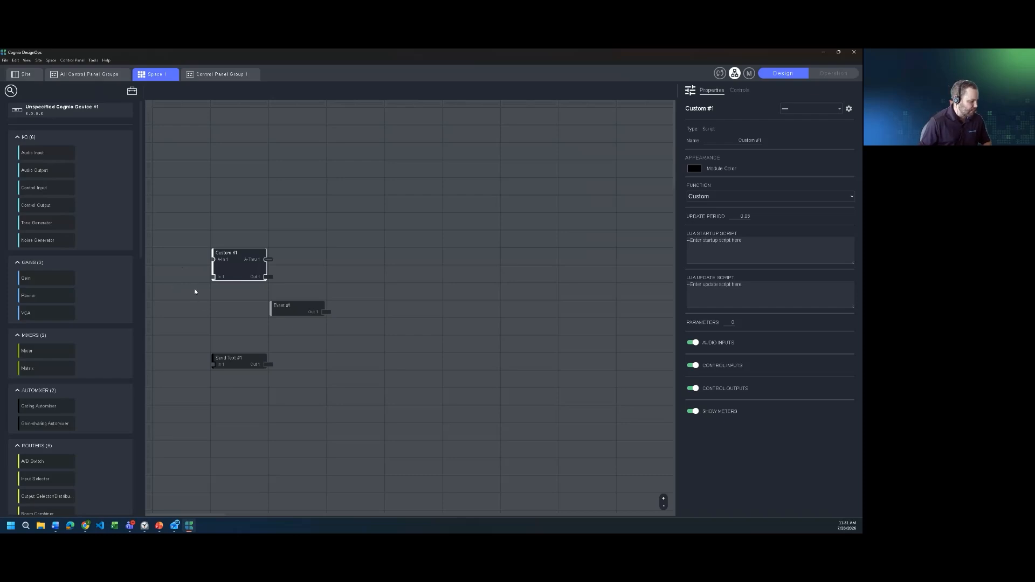
mouse_move(233, 279)
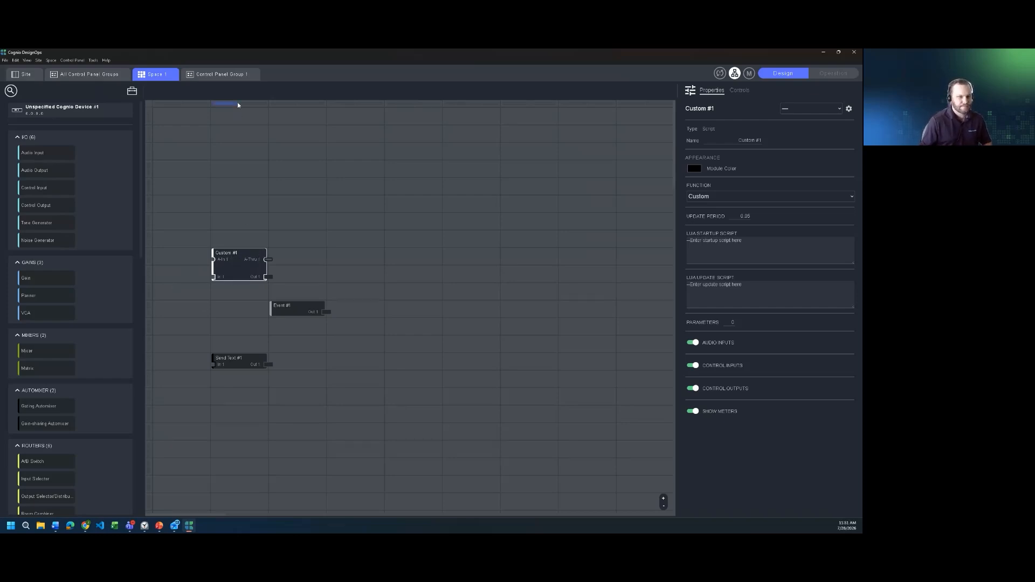
scroll(83, 315, "down", 3)
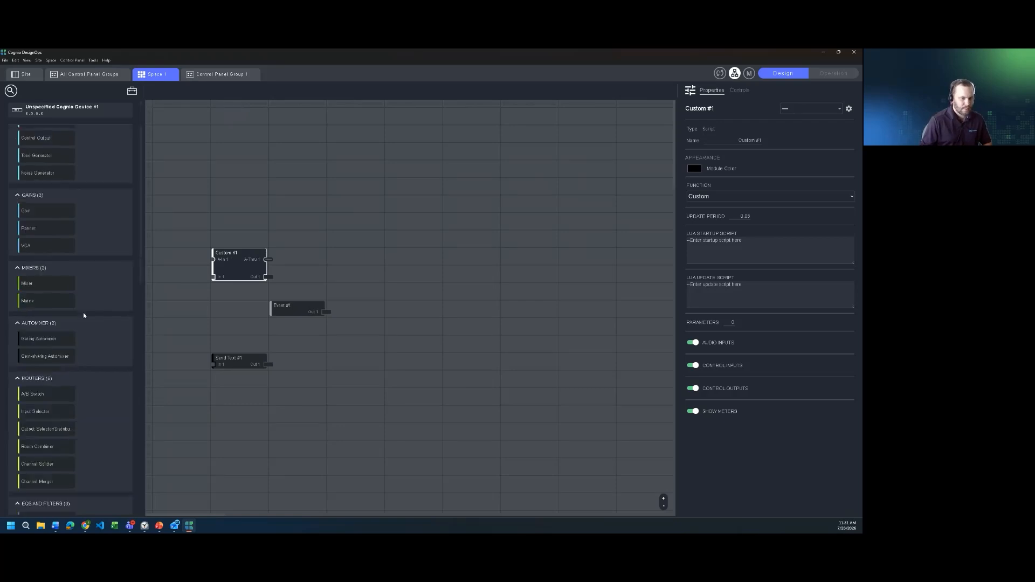
scroll(83, 309, "up", 3)
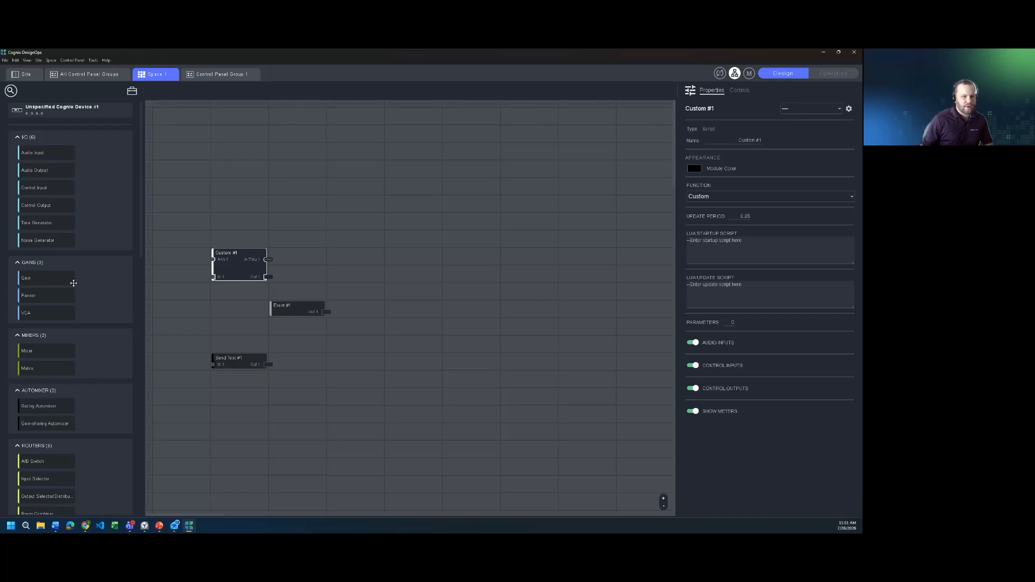
scroll(73, 304, "down", 5)
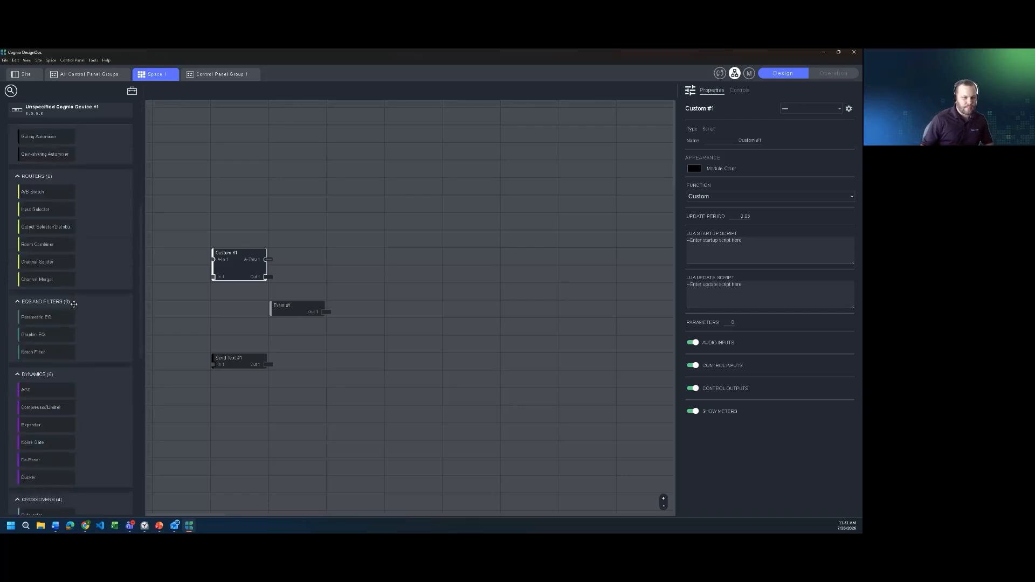
scroll(74, 304, "up", 5)
scroll(74, 305, "down", 8)
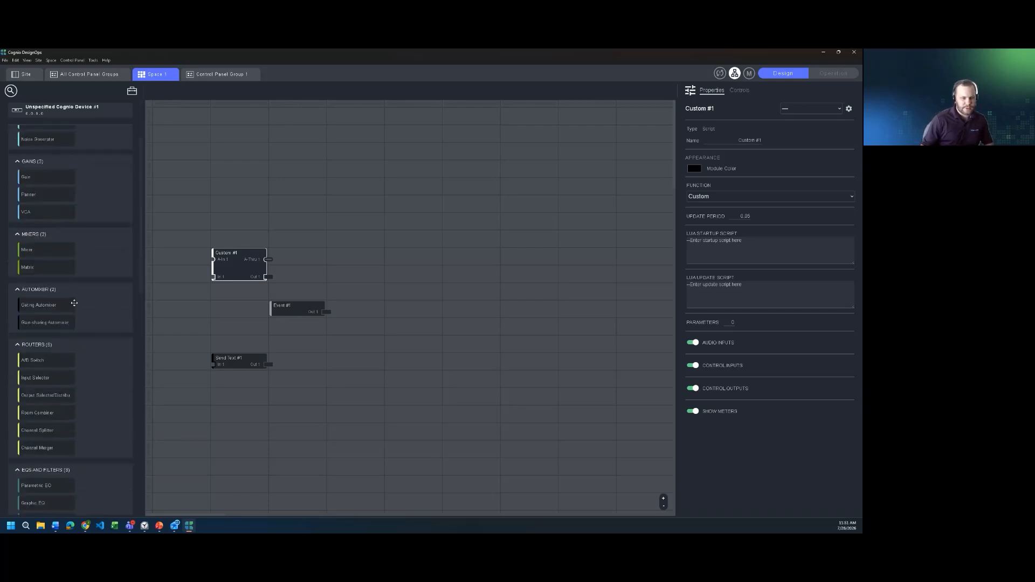
scroll(75, 305, "up", 8)
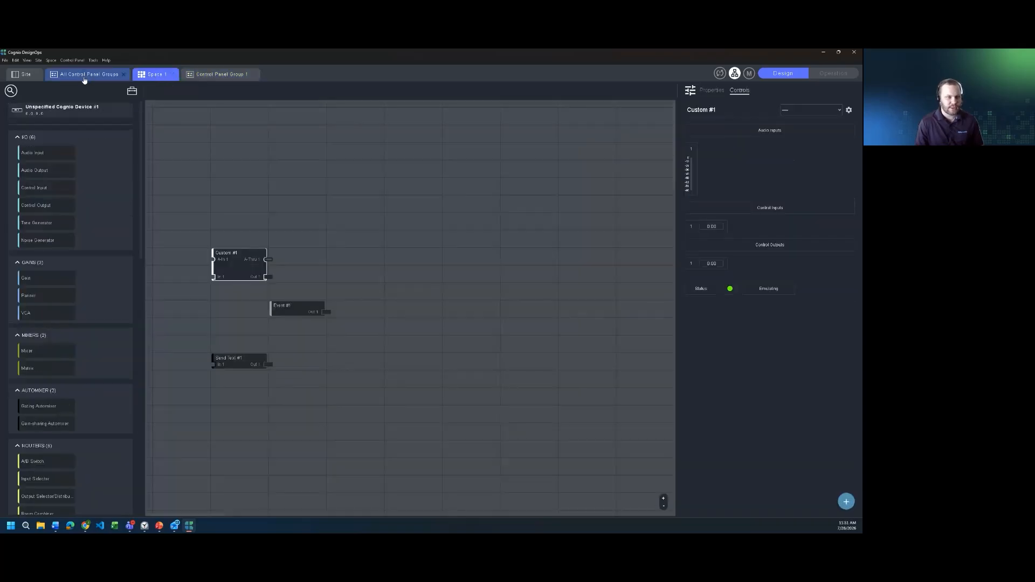
Step: Add a second control panel group to the unspecified Cognio device and show it in the overview of all control panel groups
left_click(85, 74)
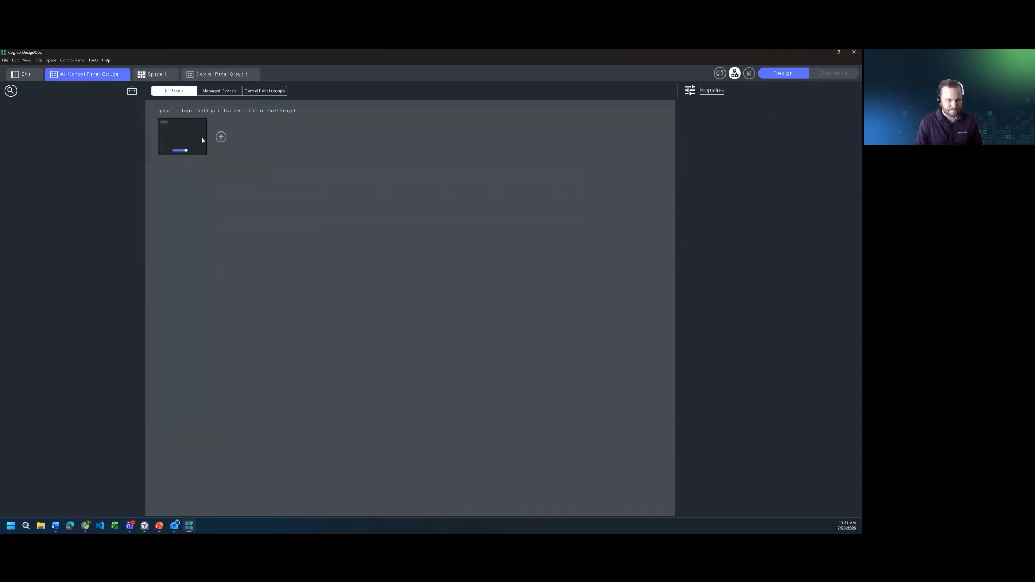
left_click(30, 79)
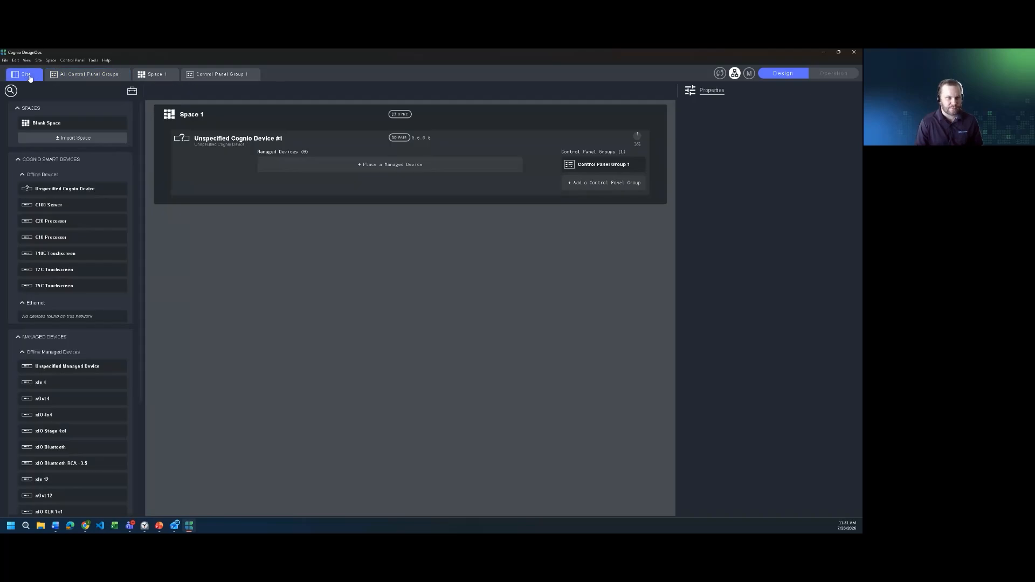
left_click(63, 77)
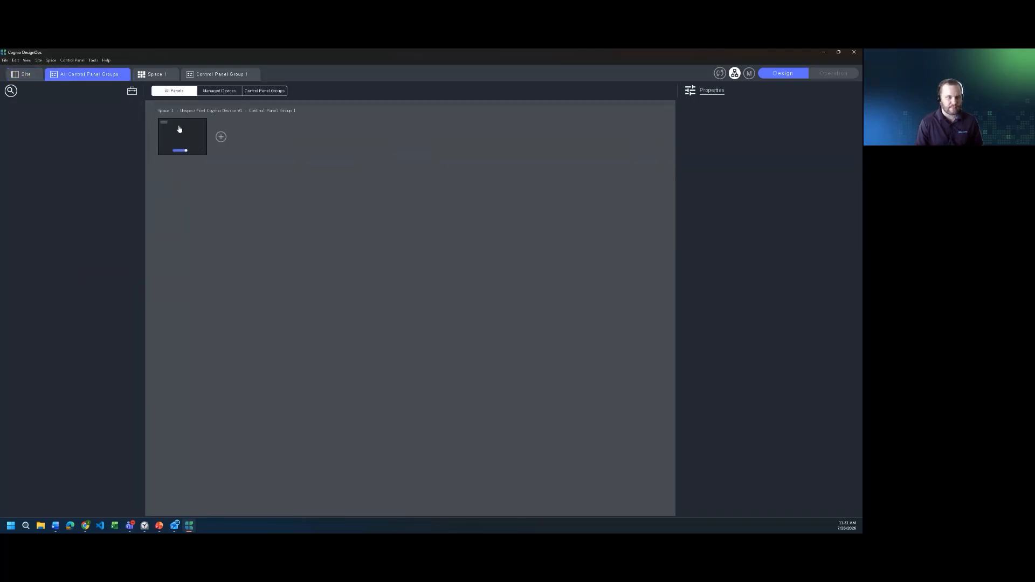
left_click(28, 76)
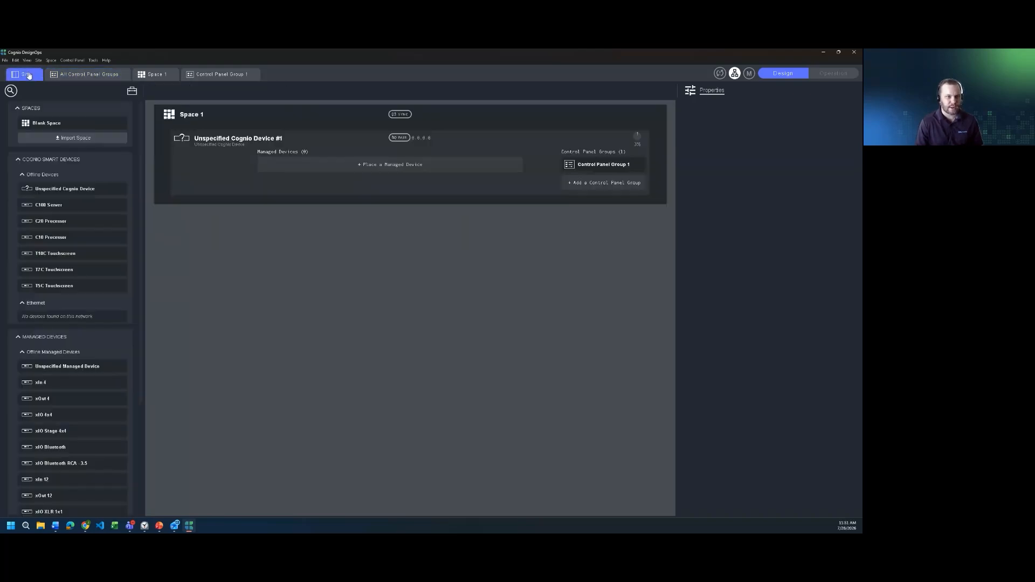
left_click(607, 183)
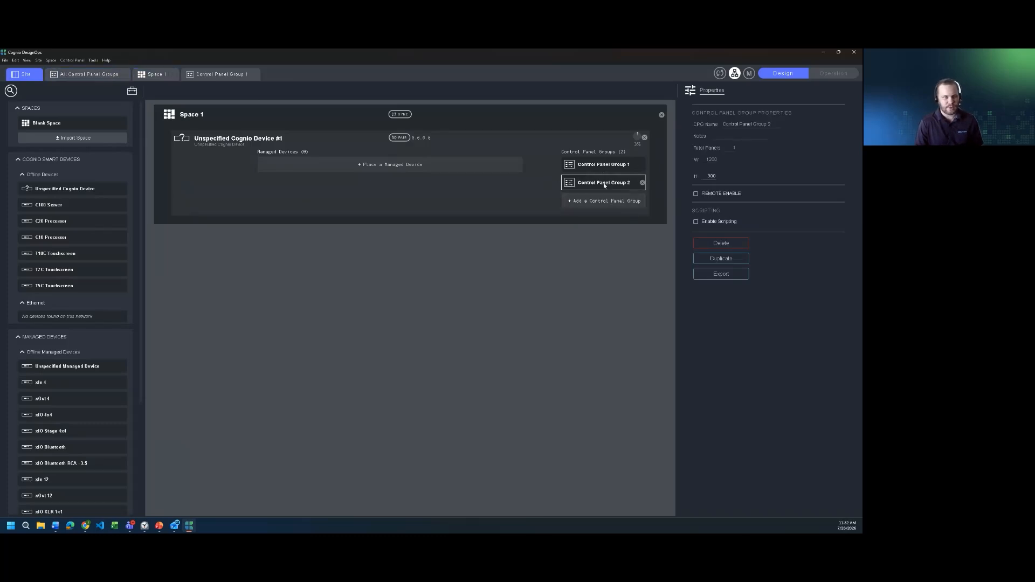
left_click(158, 74)
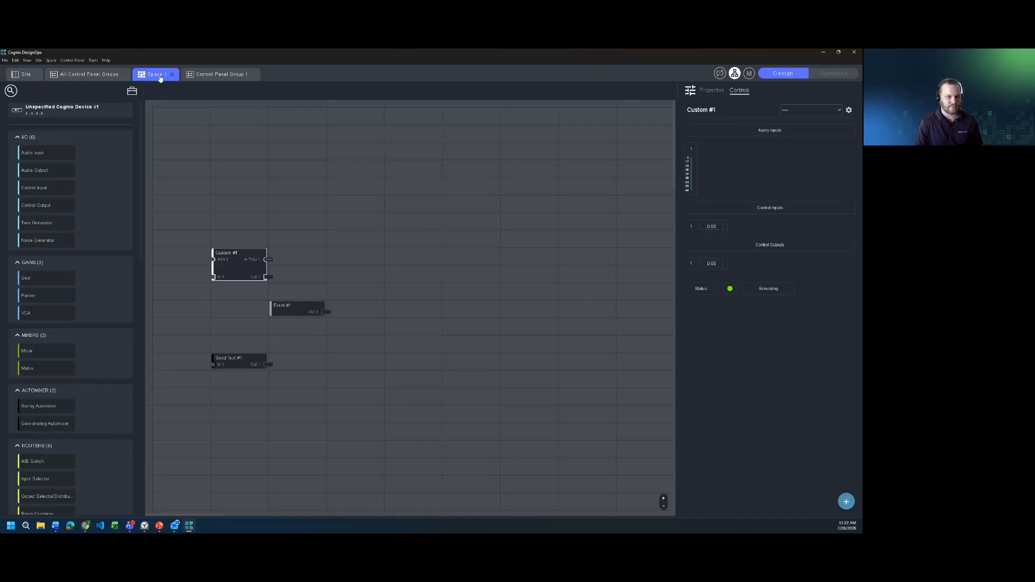
left_click(105, 77)
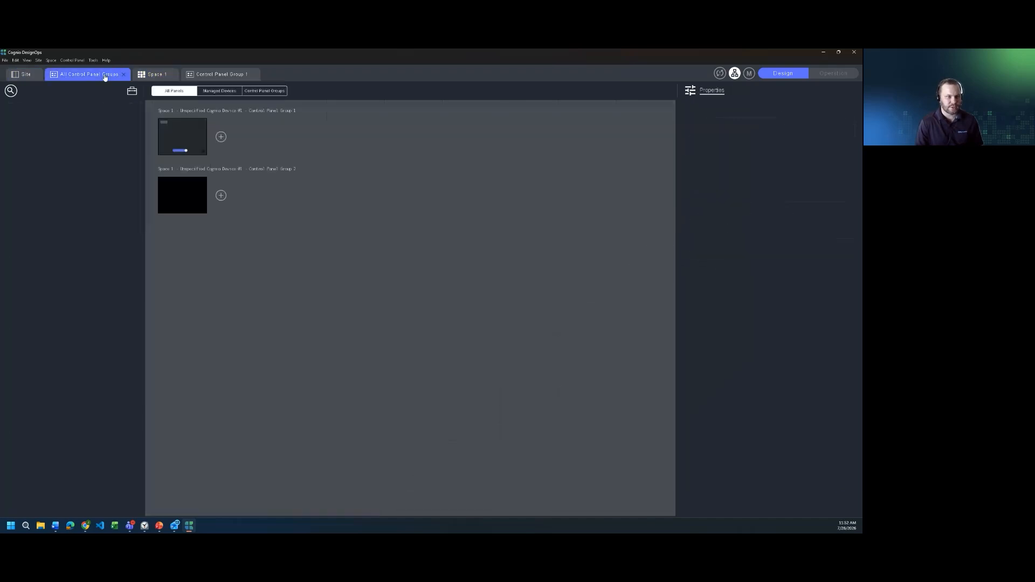
Step: Open Control Panel Group 1, move the button toward the panel's centre, and select both the button and the toggle
double_click(189, 142)
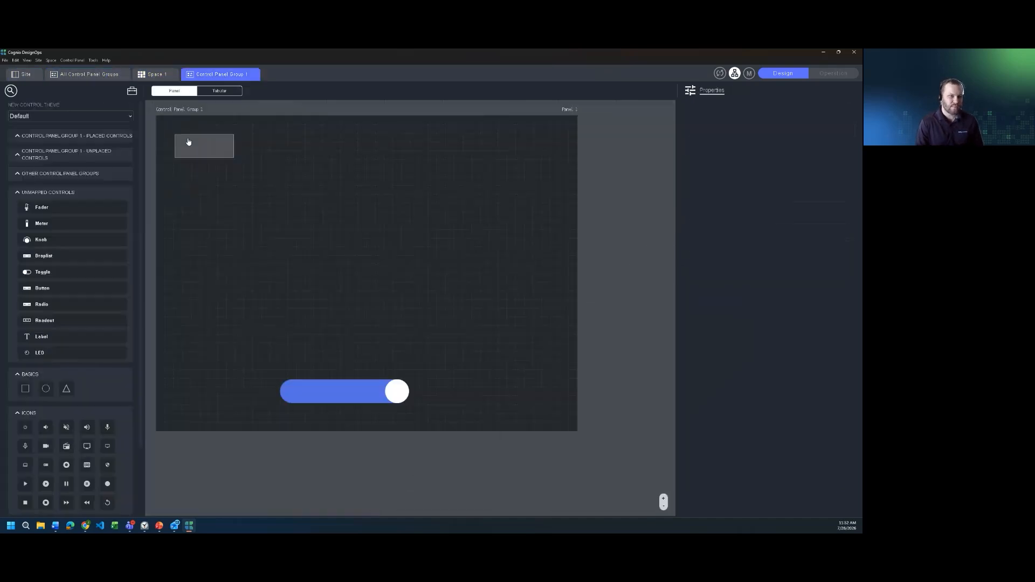
left_click_drag(201, 151, 317, 240)
left_click_drag(195, 141, 464, 430)
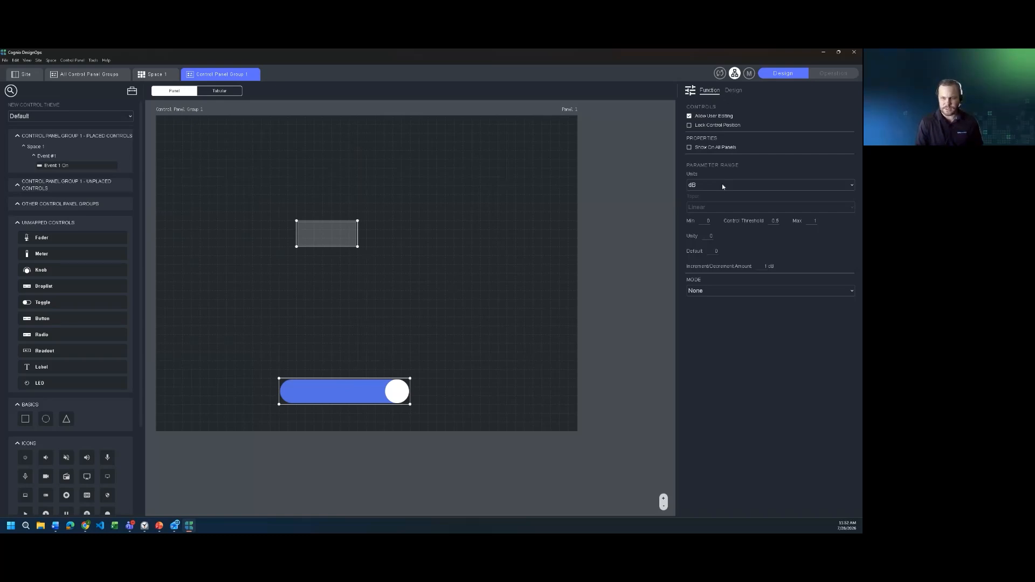
Step: Set Control Panel Group 1's width to 600 and move the toggle and button left so they fit inside the panel
left_click(181, 110)
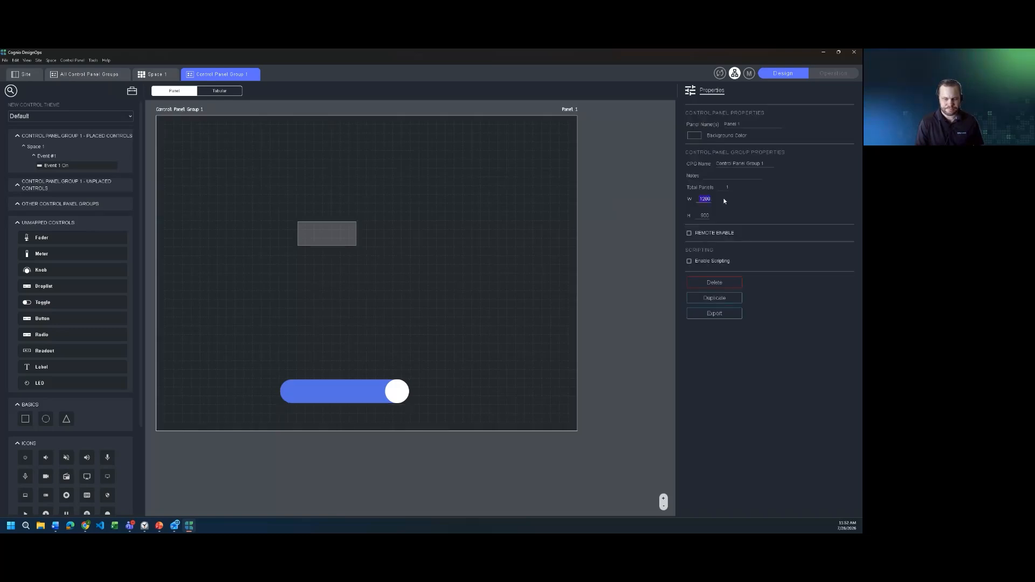
key("Return")
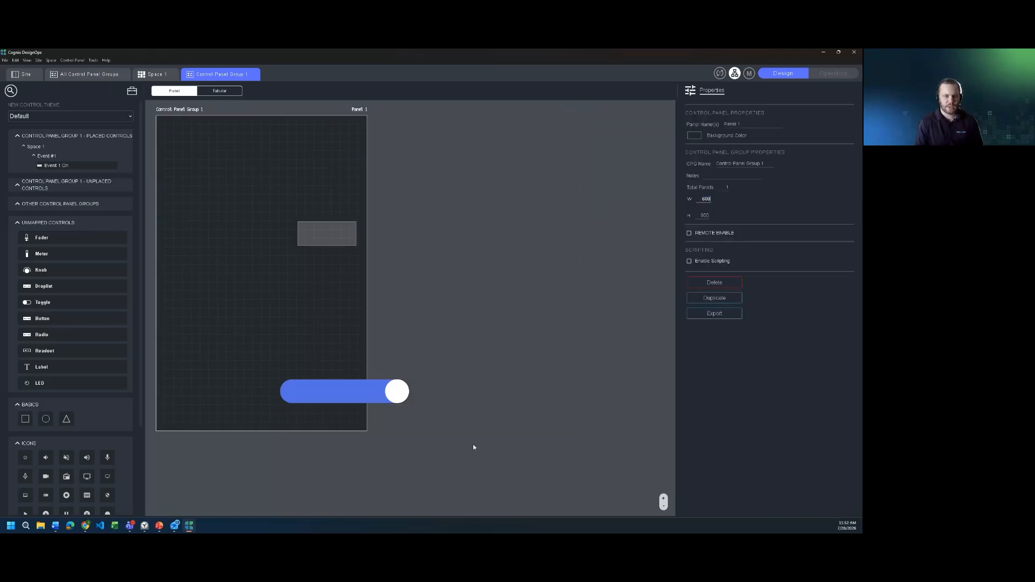
left_click_drag(364, 392, 284, 393)
left_click_drag(327, 236, 254, 240)
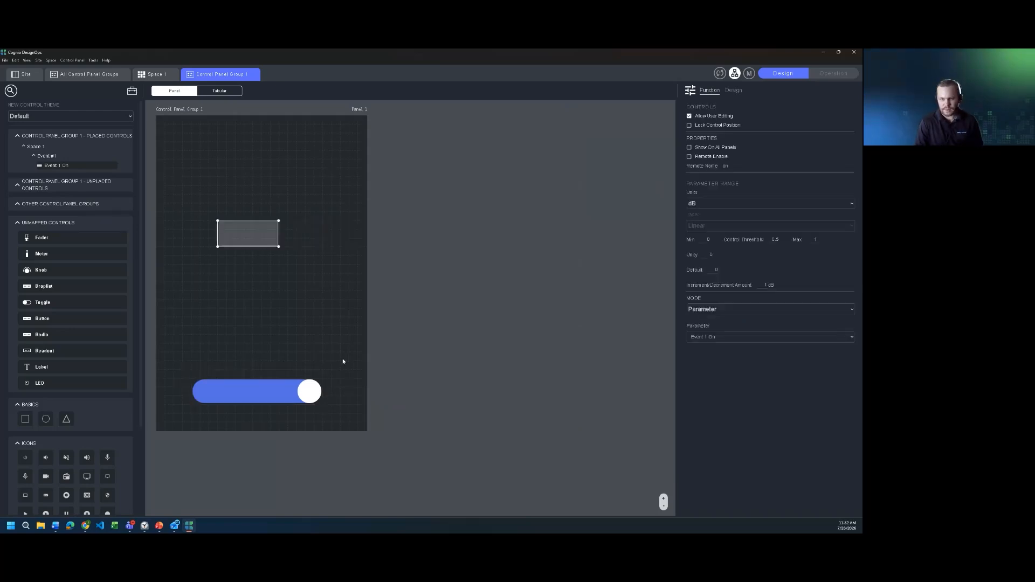
Step: Select the button and toggle together, move both slightly up the panel, and clear the selection
left_click_drag(358, 417, 154, 153)
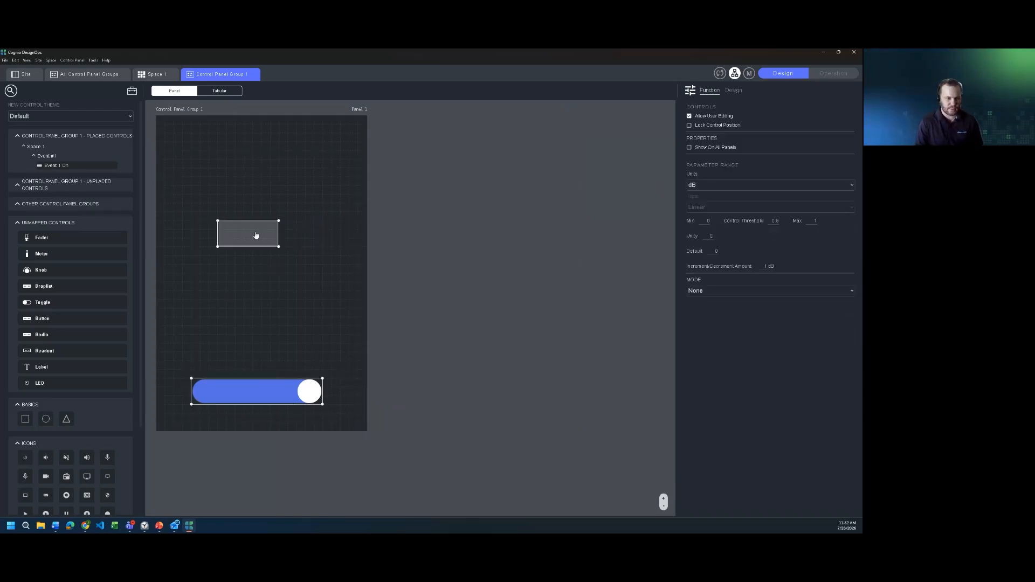
left_click_drag(255, 234, 257, 202)
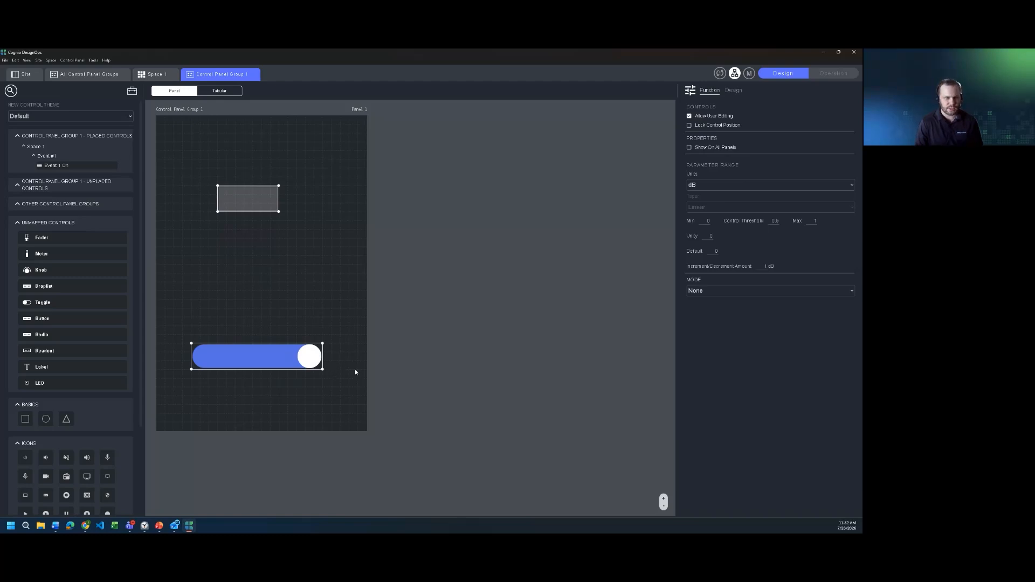
left_click(269, 297)
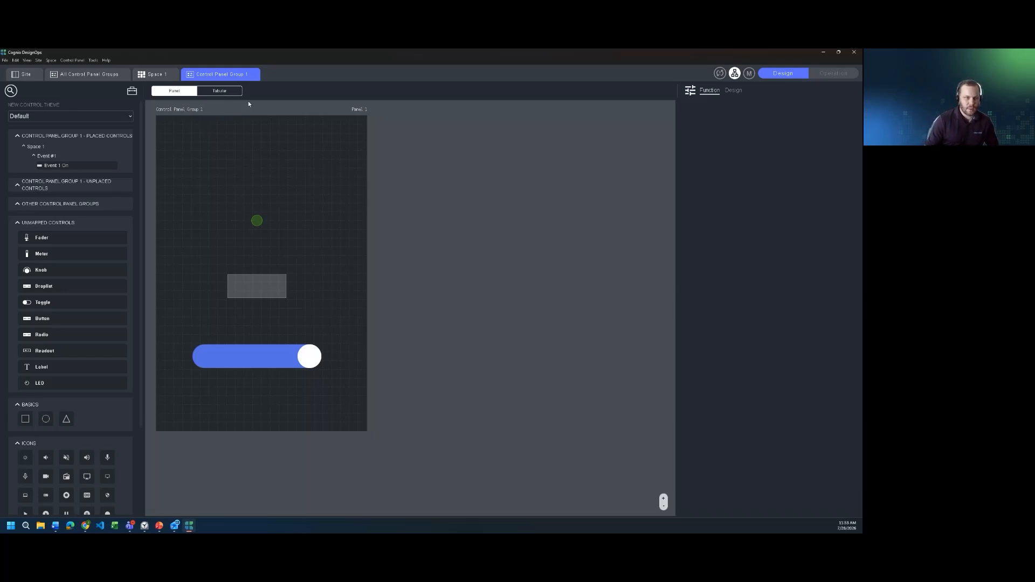
Step: Show Control Panel Group 1's controls as a table and toggle the button's visibility off and back on
left_click(218, 92)
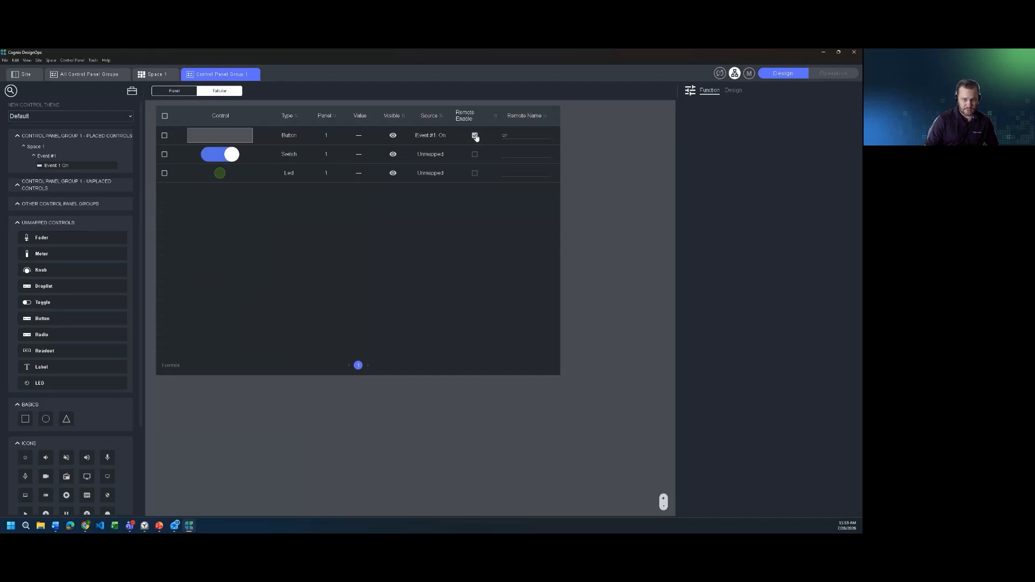
left_click(395, 136)
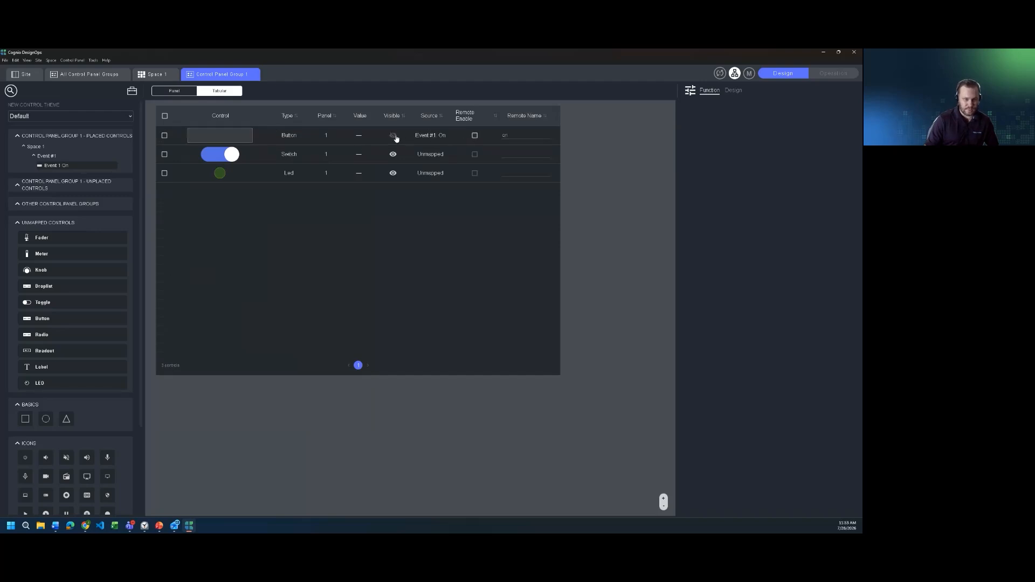
left_click(395, 136)
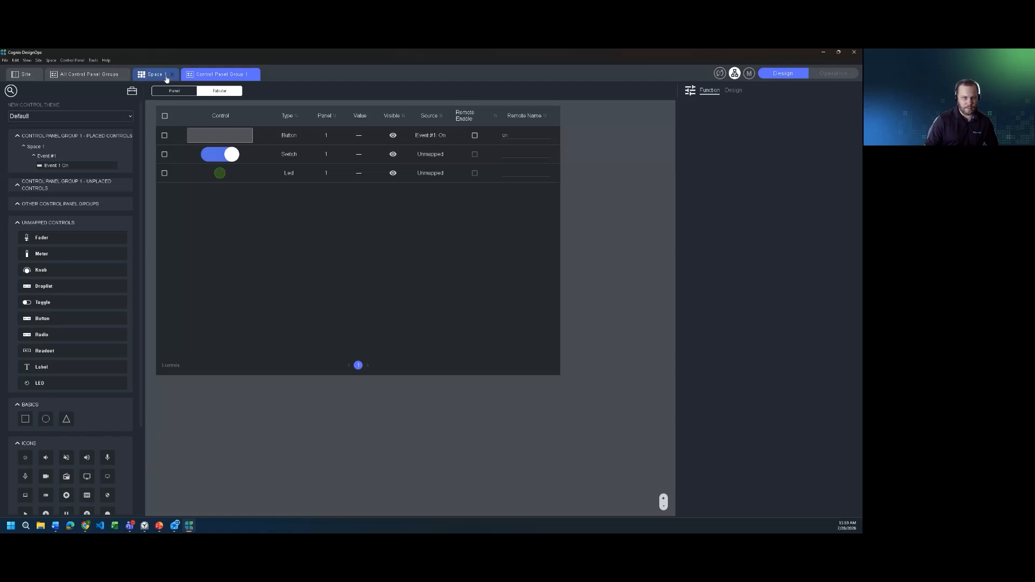
Step: Visit Space 1 and the overview of all control panel groups, and reopen Control Panel Group 1 in panel view
left_click(155, 75)
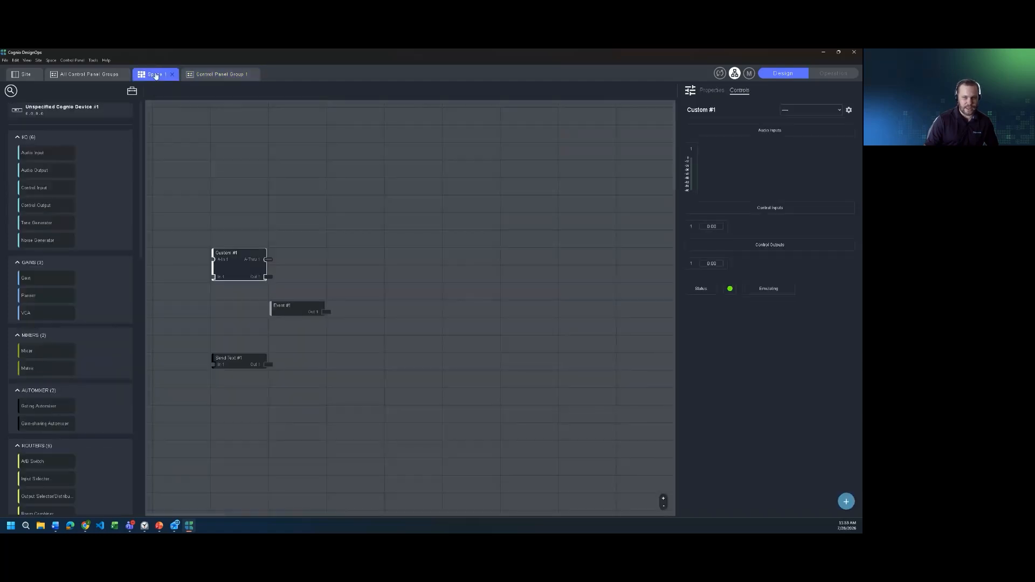
left_click(110, 82)
double_click(174, 148)
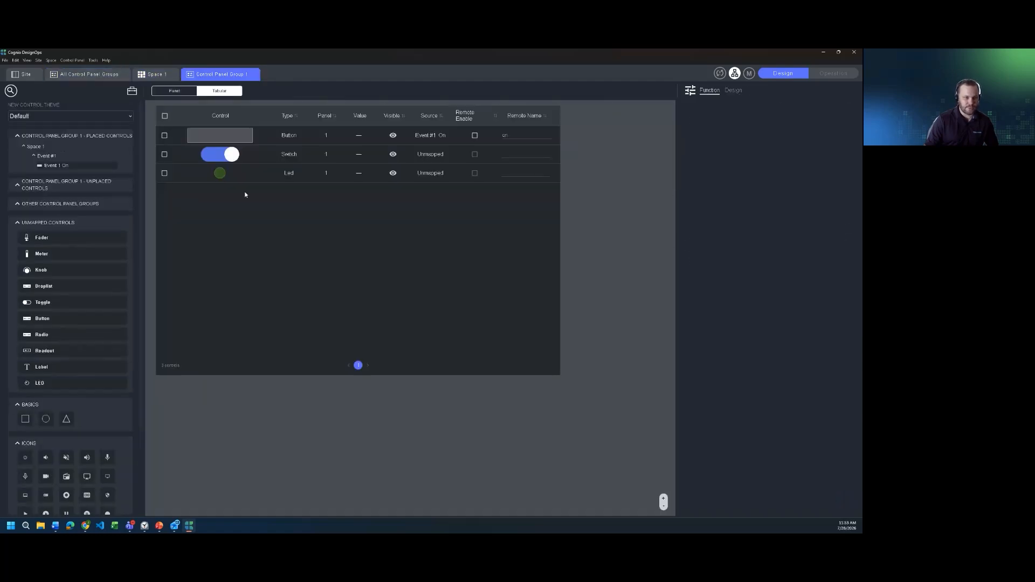
left_click(170, 95)
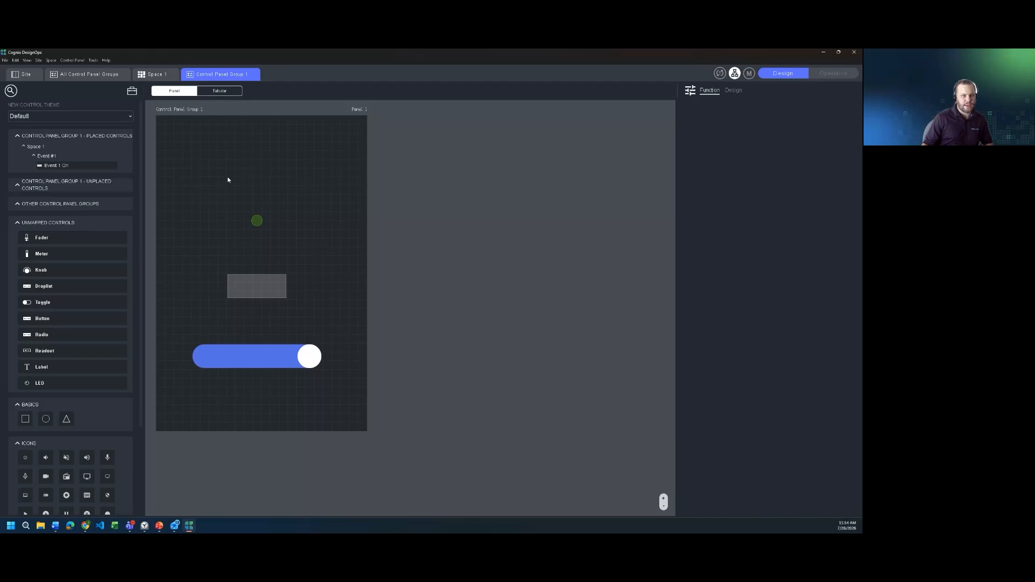
Step: Replace the unspecified Cognio device in the site's Space 1 with an offline T10C Touchscreen
left_click(26, 74)
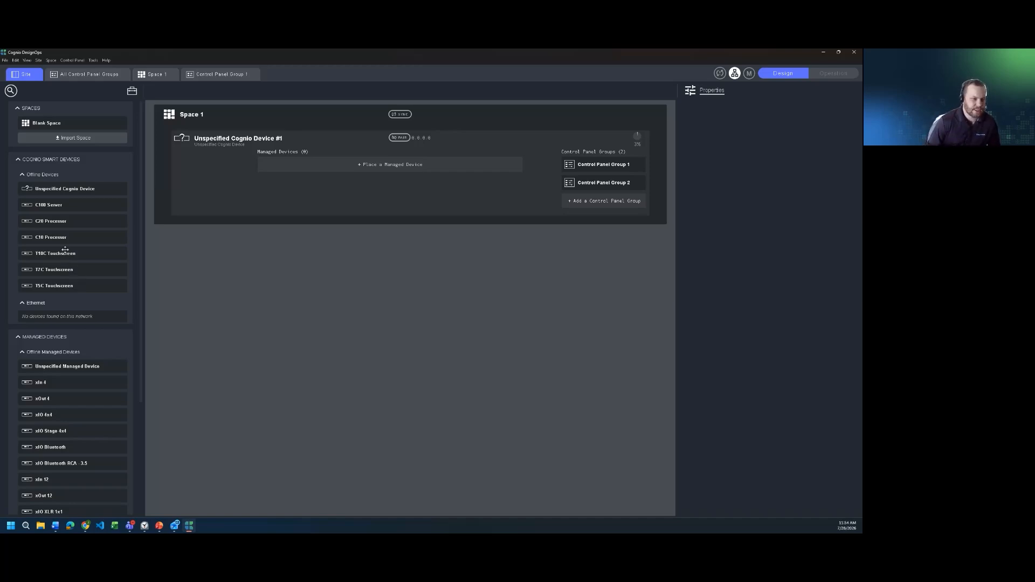
left_click_drag(60, 255, 222, 159)
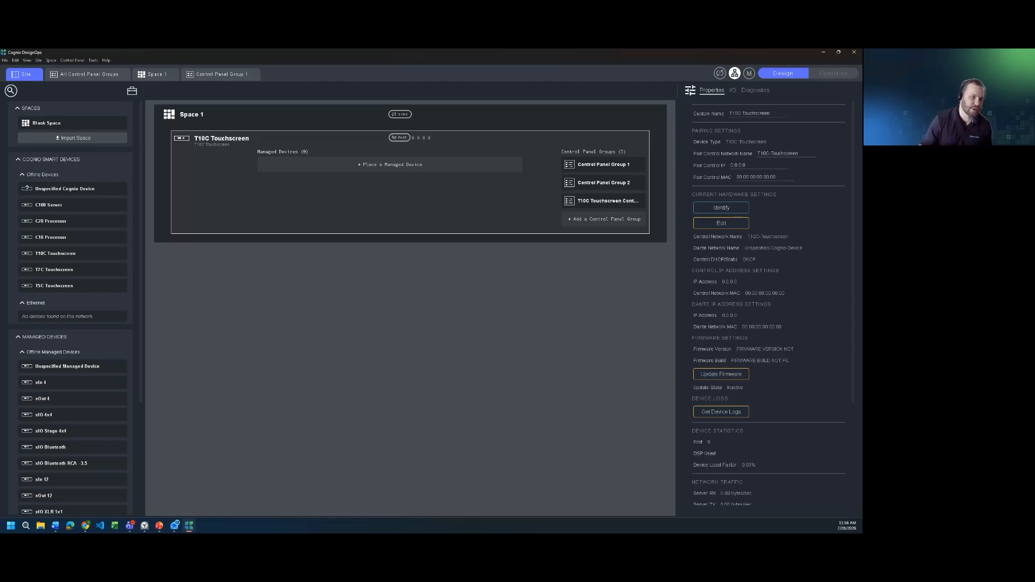
Step: Review all control panel groups of the T10C Touchscreen, inspect Control Panel Group 2's properties, and return to the site view
left_click(89, 74)
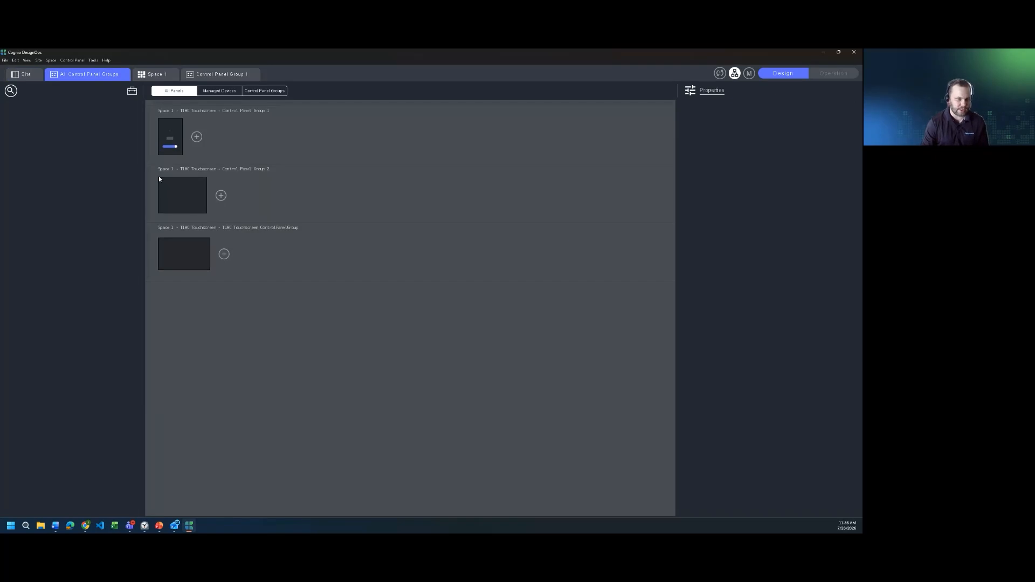
left_click(178, 202)
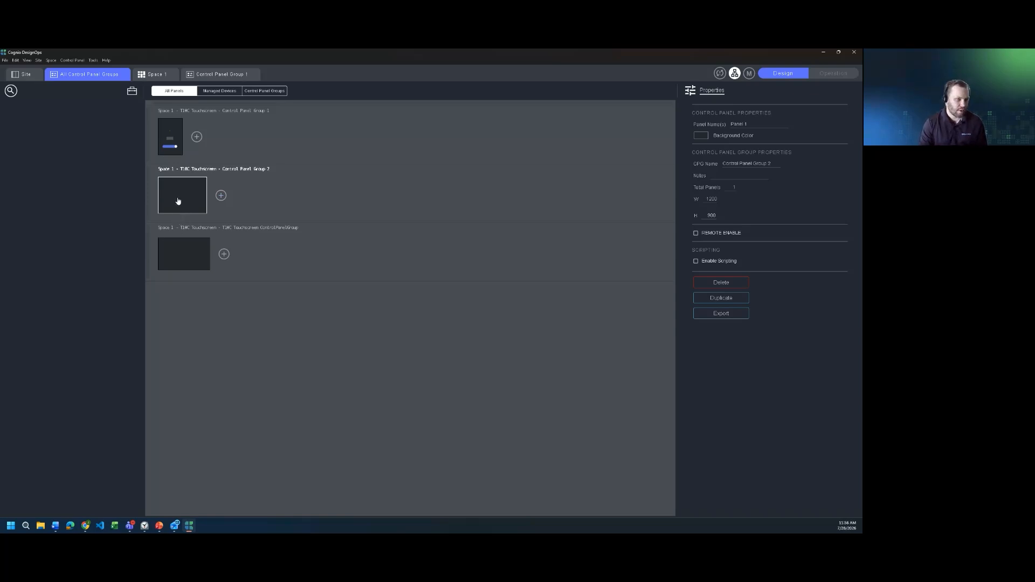
left_click(28, 77)
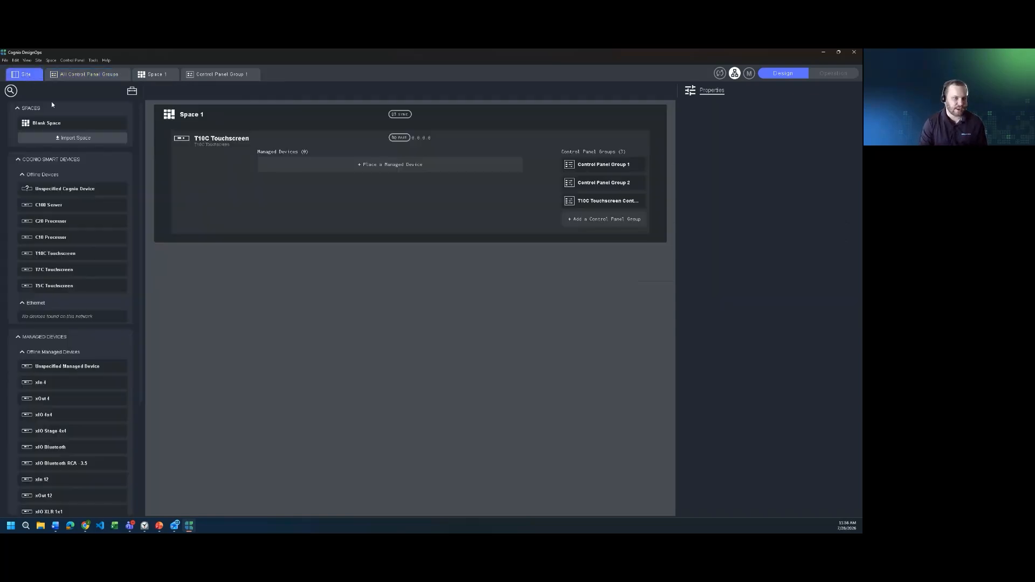